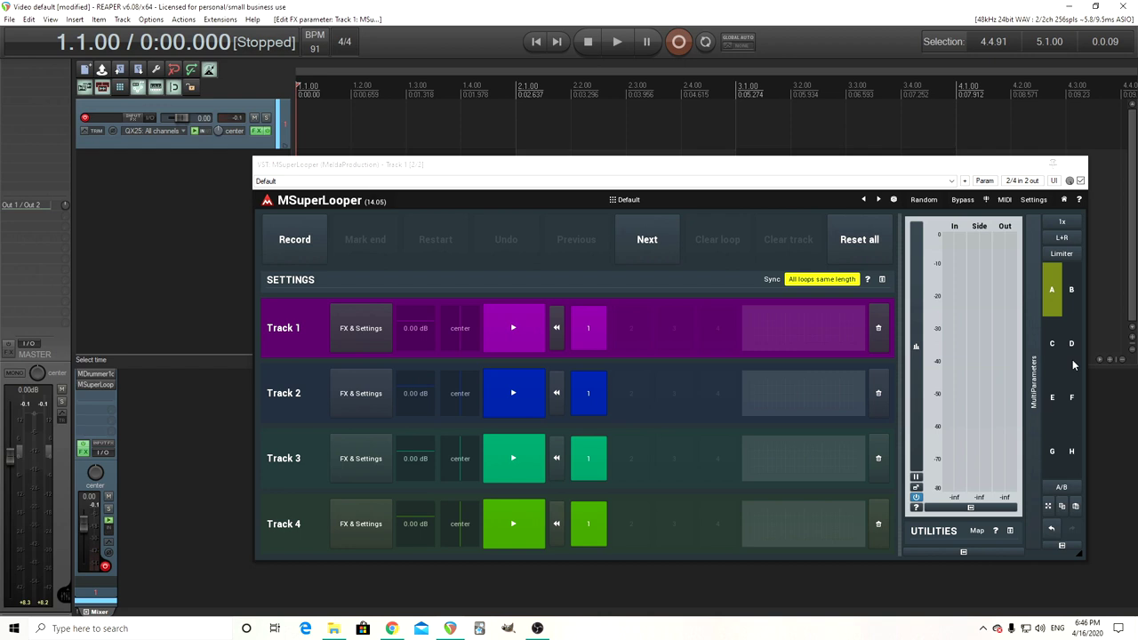
Enable the Limiter in MSuperLooper's right-hand panel
left_click(1064, 258)
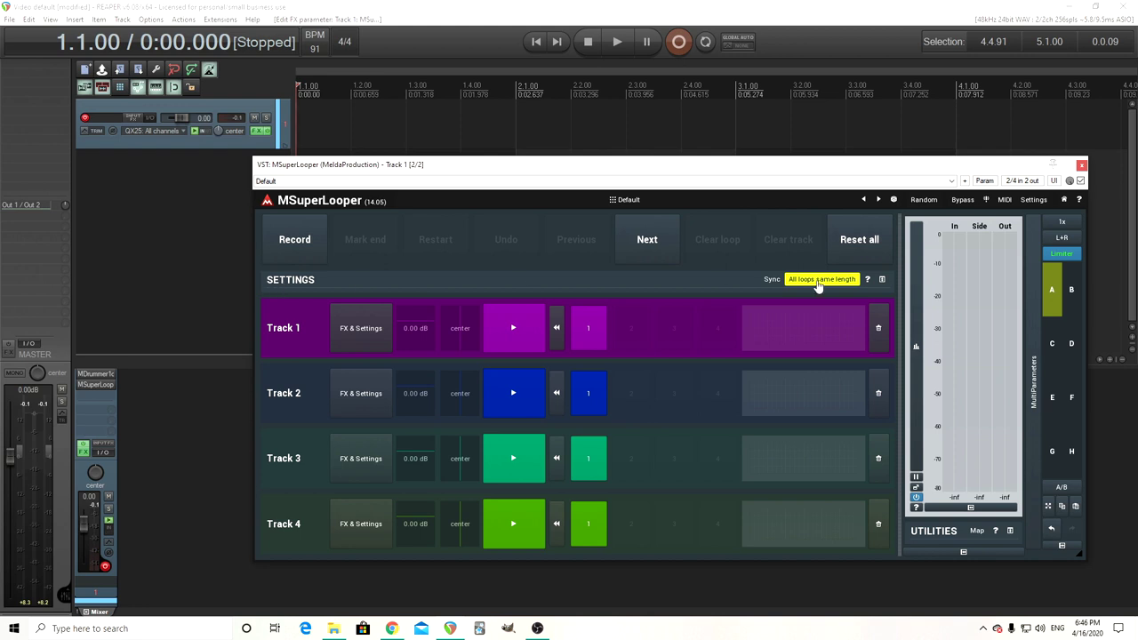
Expand SETTINGS, turn off Follow host playback, and record a trial loop on Track 1
left_click(886, 282)
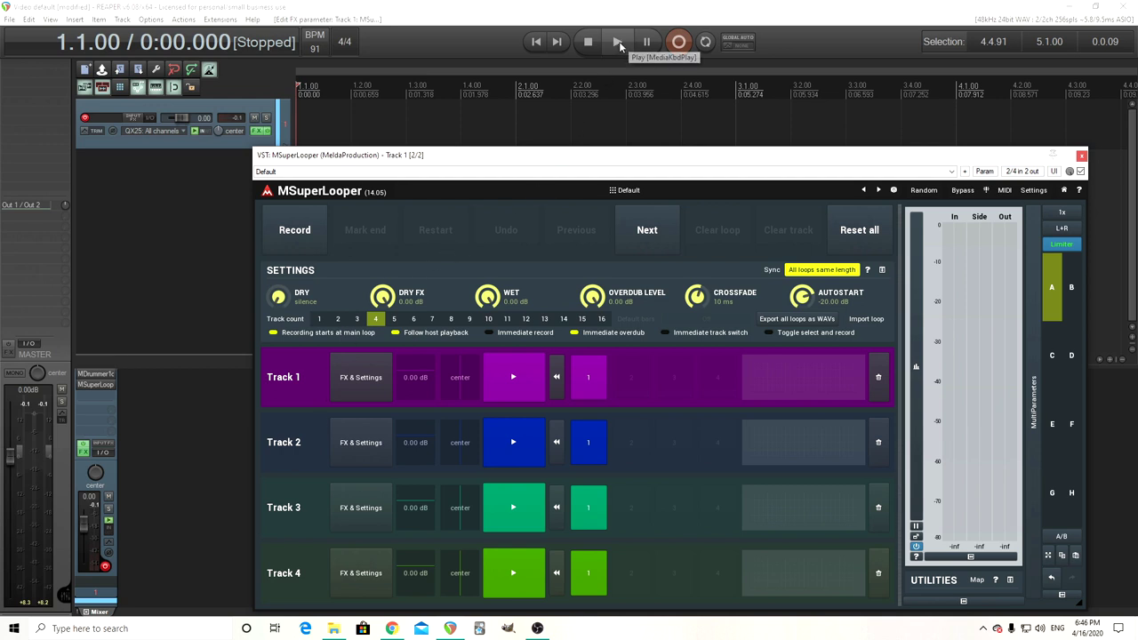
left_click(417, 336)
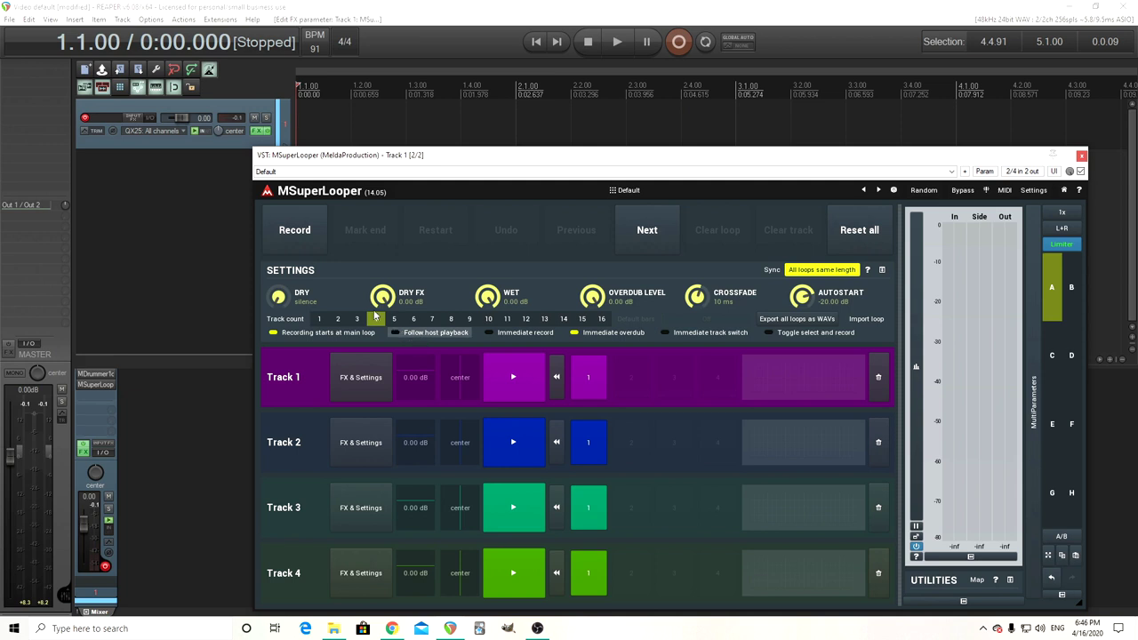
left_click(296, 231)
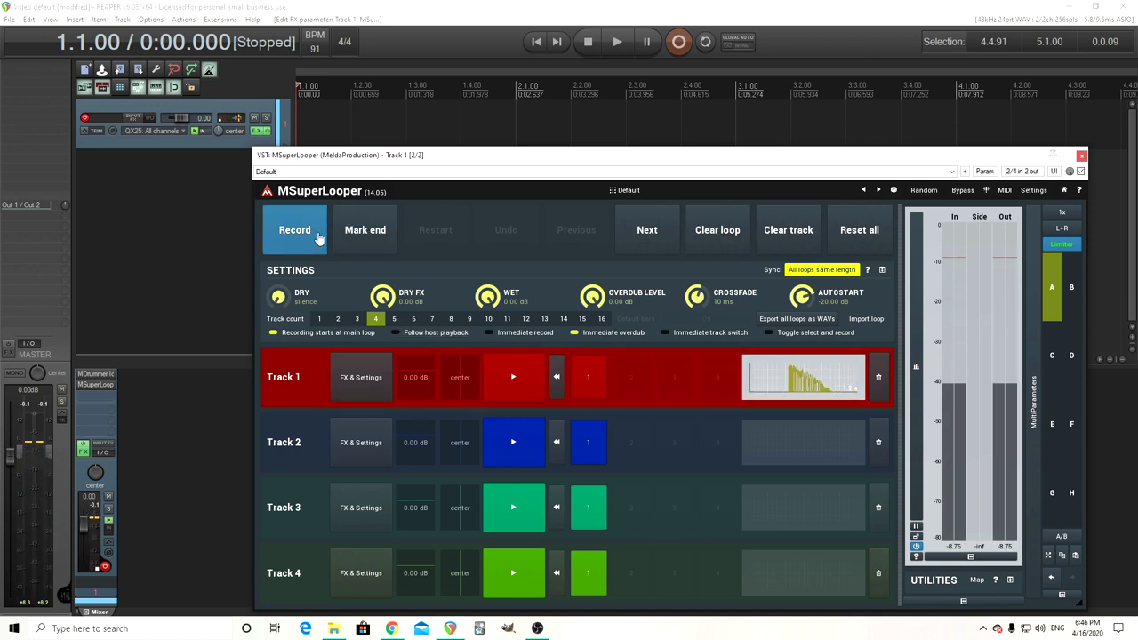
left_click(363, 231)
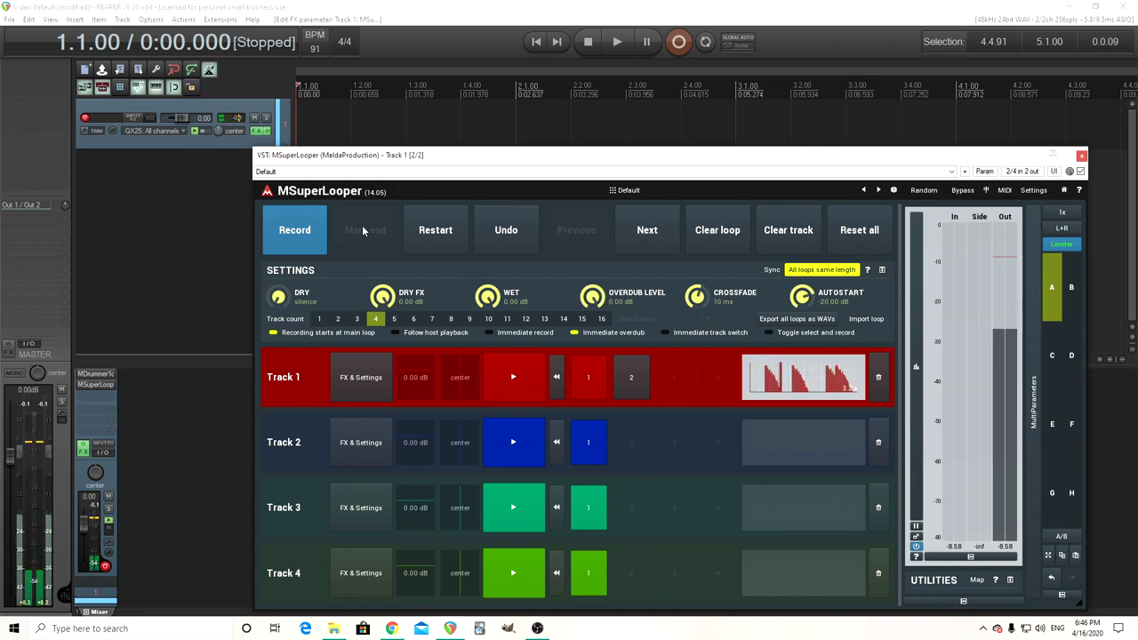
left_click(305, 242)
Stop Track 1's loop, Reset all loops, and re-enable Follow host playback
left_click(515, 377)
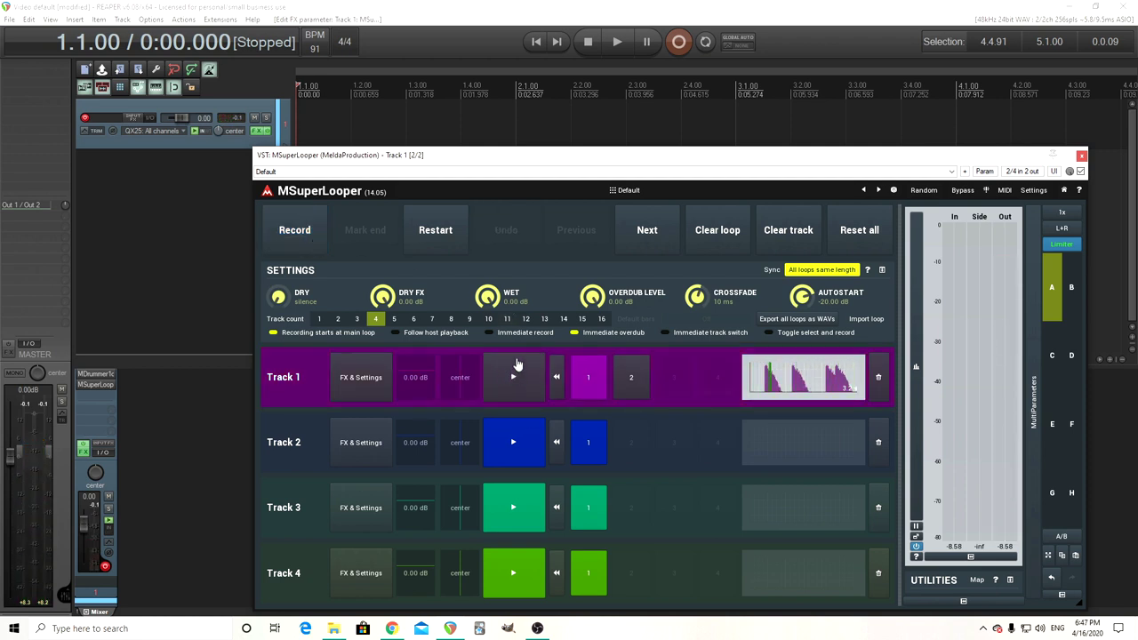
left_click(870, 231)
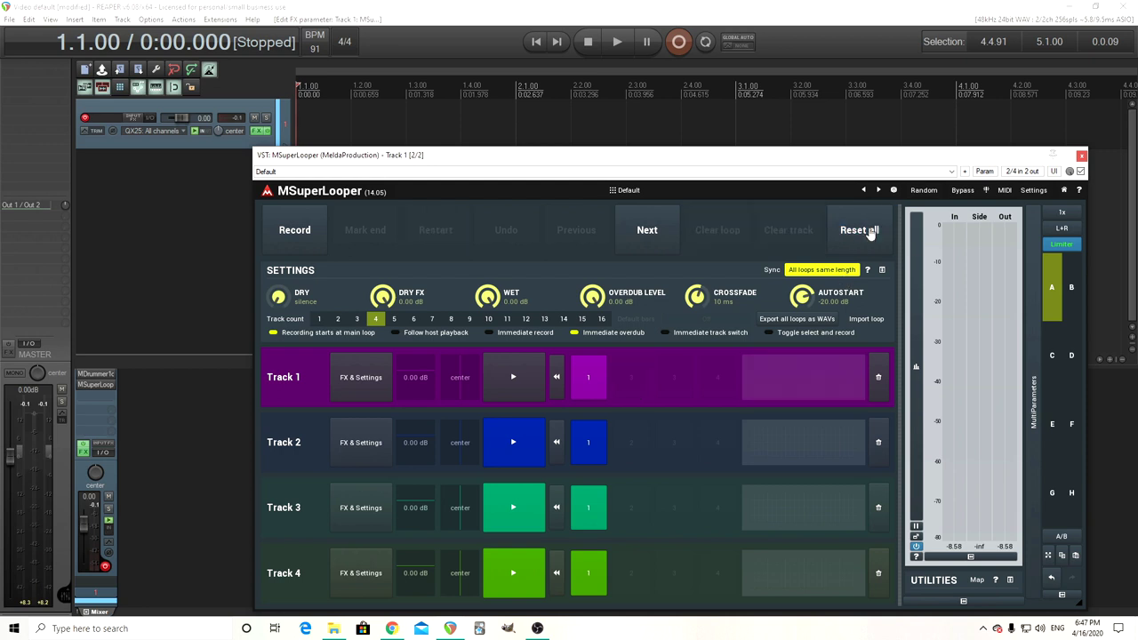
left_click(536, 382)
left_click(402, 335)
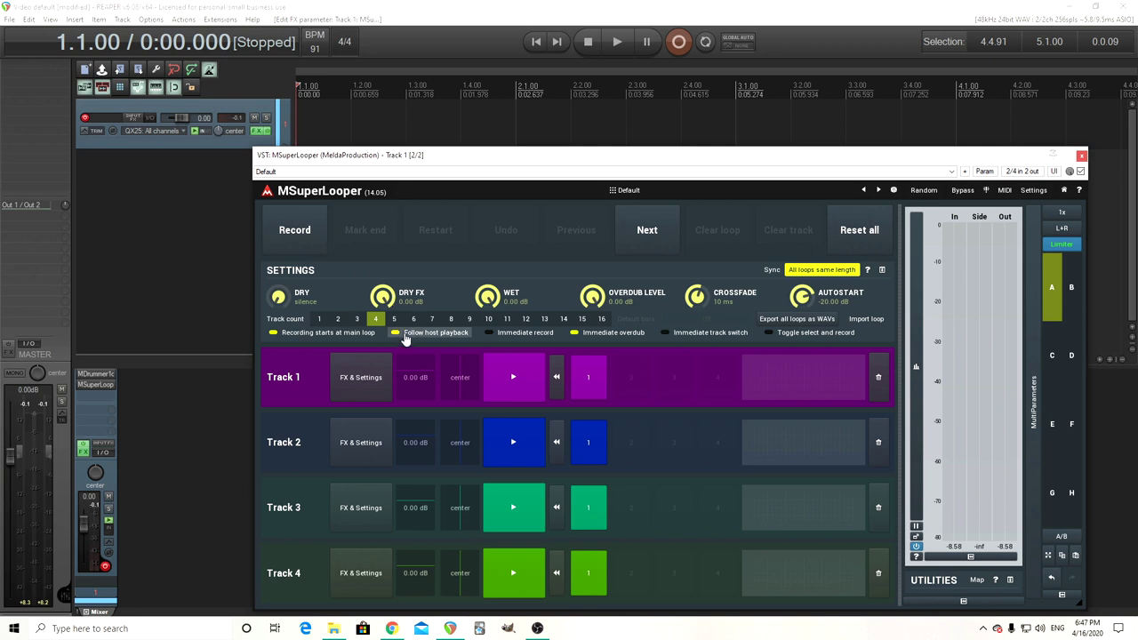
left_click(313, 241)
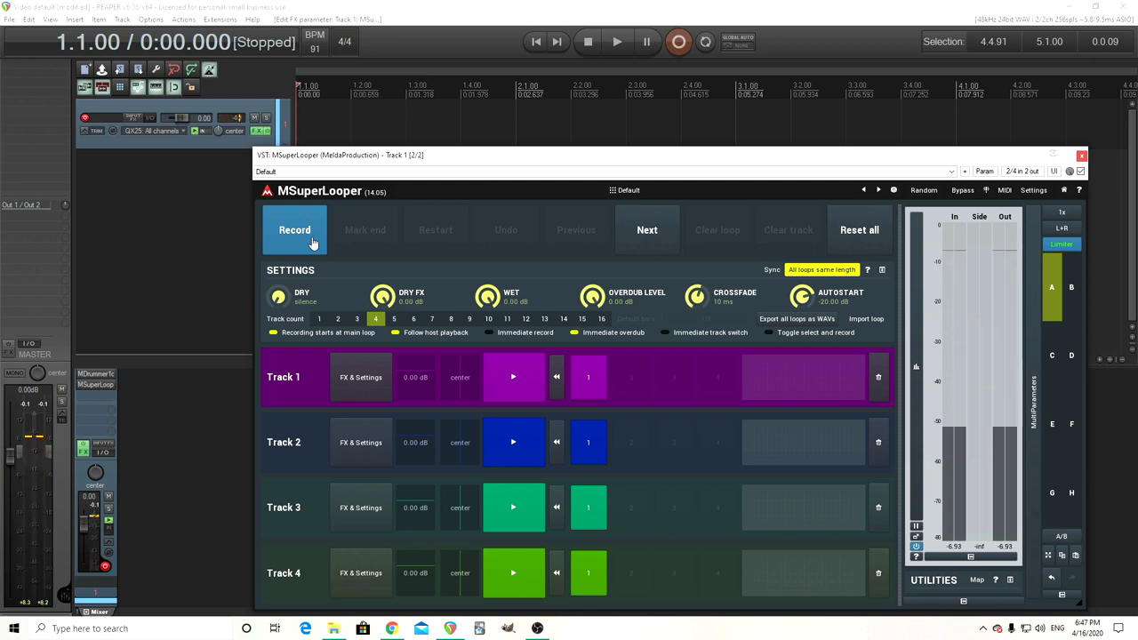
left_click(313, 241)
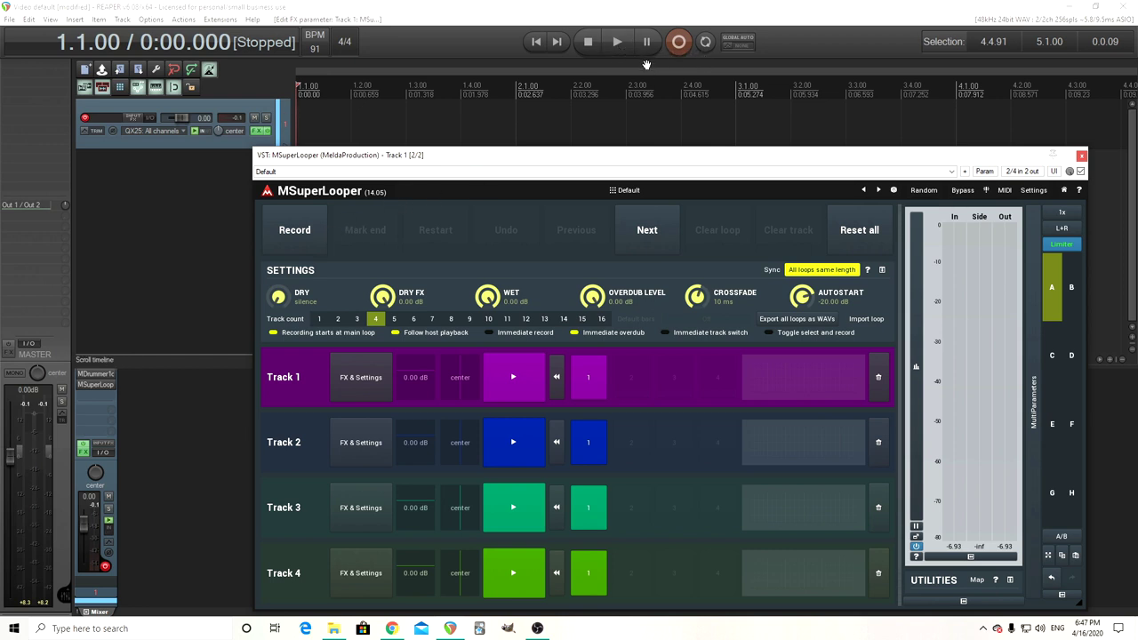
left_click(616, 50)
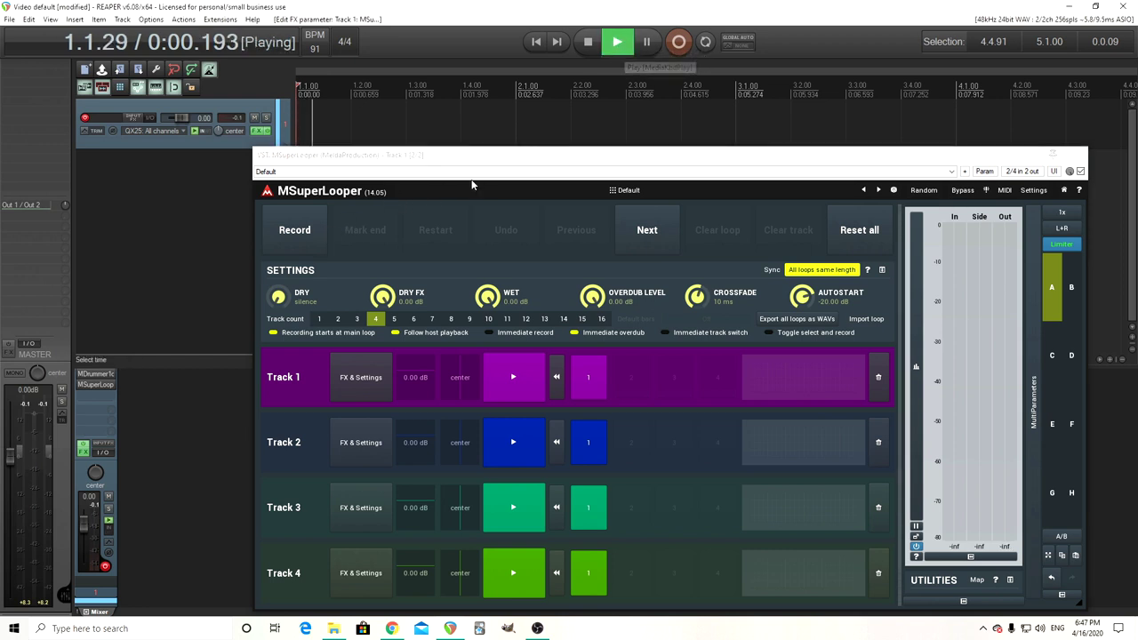
left_click(307, 230)
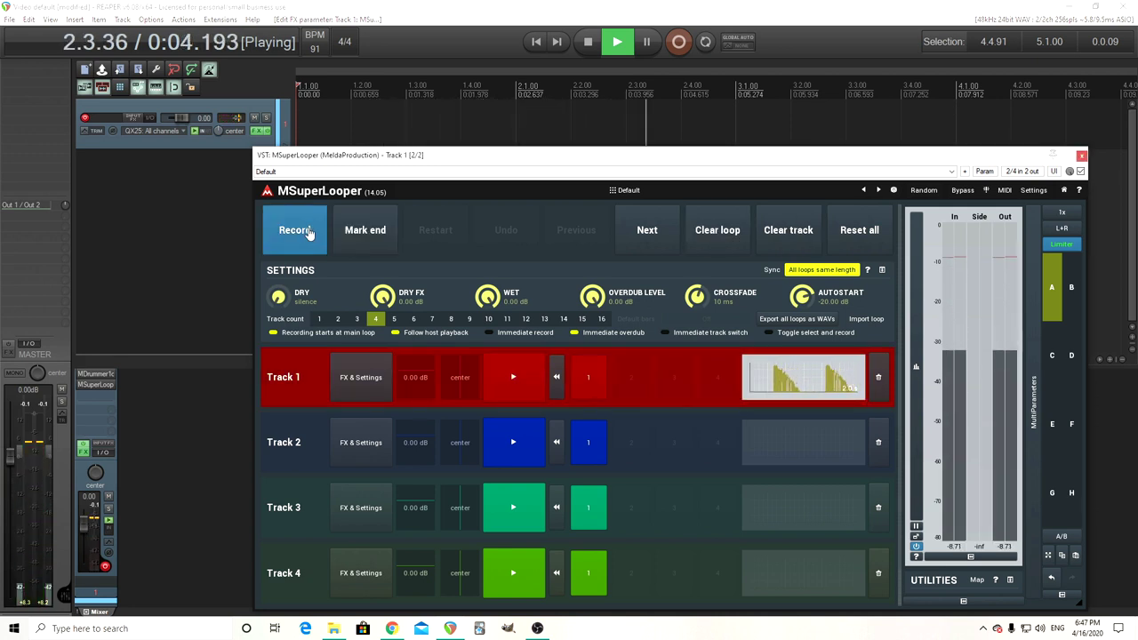
left_click(307, 230)
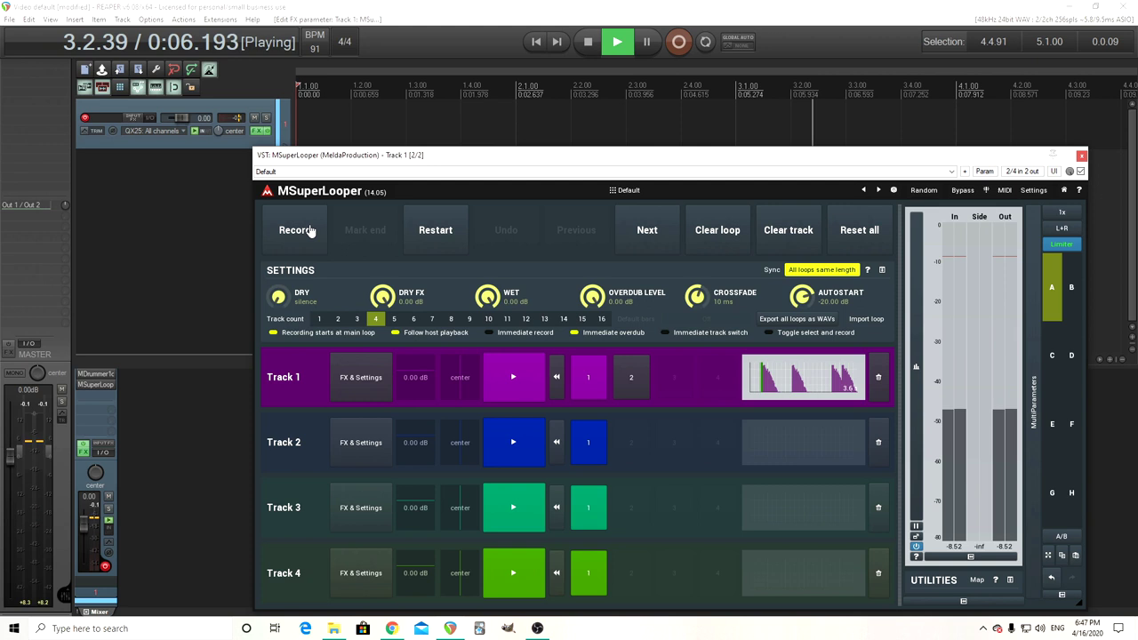
left_click(588, 44)
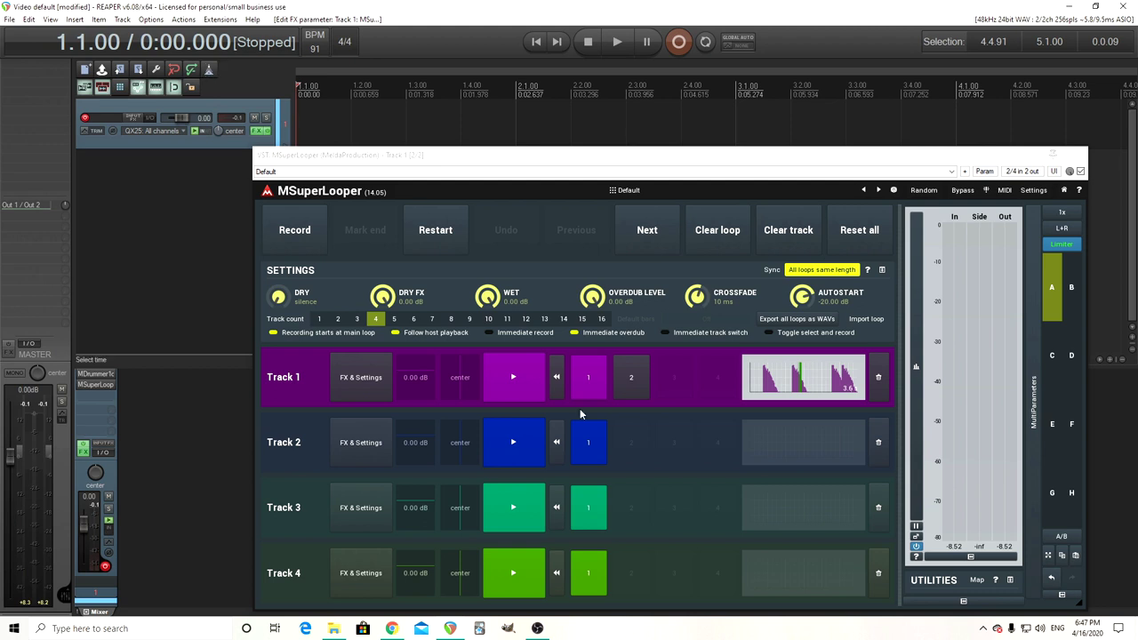
left_click(619, 50)
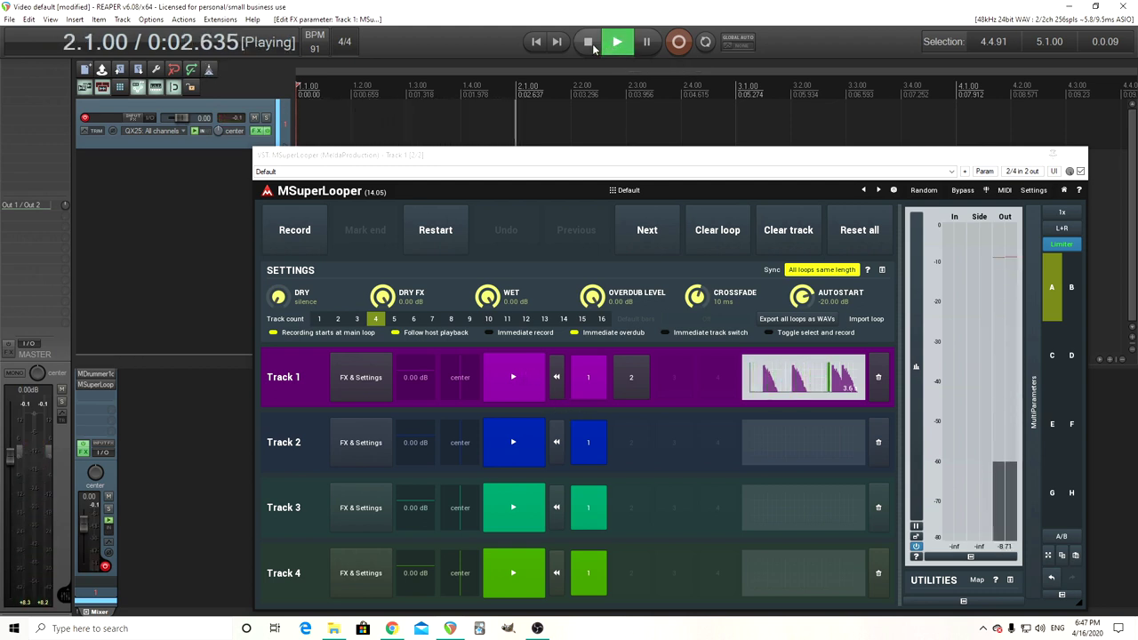
left_click(591, 45)
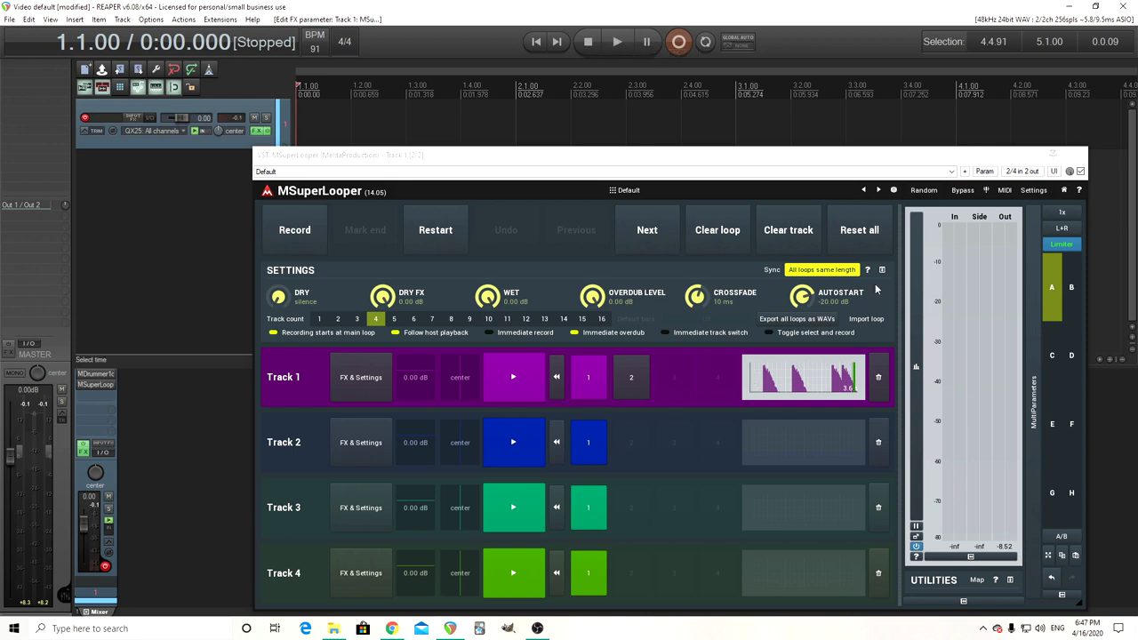
left_click(873, 230)
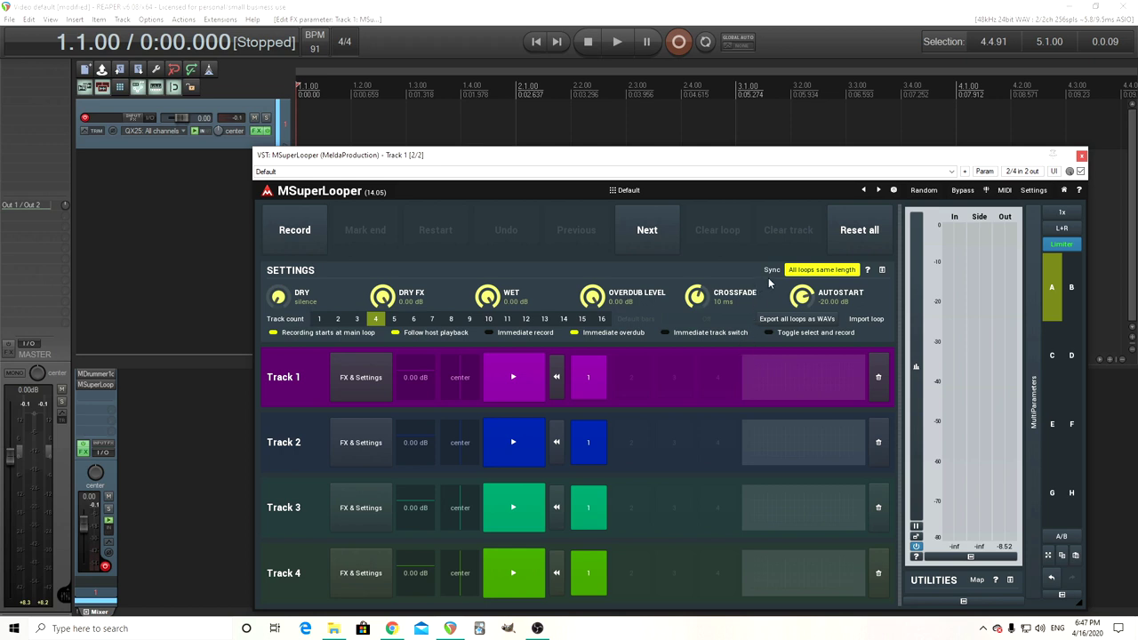
Turn on Sync for All loops same length
left_click(773, 272)
left_click(773, 272)
left_click(772, 272)
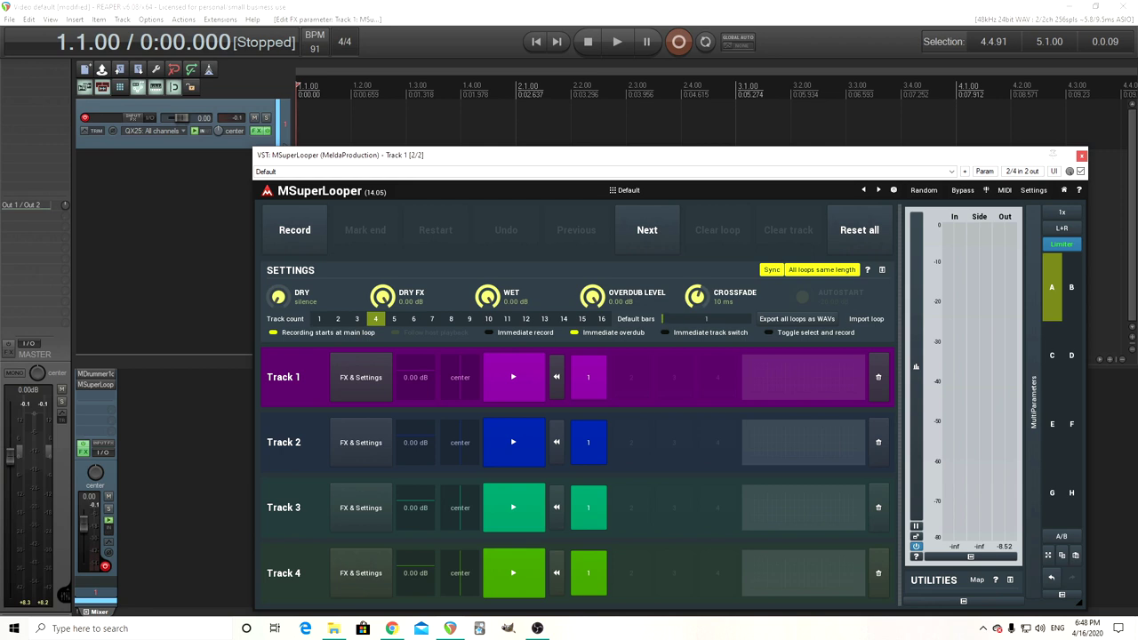
Set Default bars to 2 and return to the project start
mouse_move(663, 318)
left_mouse_down()
mouse_move(751, 318)
mouse_move(683, 318)
left_mouse_up()
double_click(676, 318)
type("2")
left_click(677, 463)
left_click(536, 41)
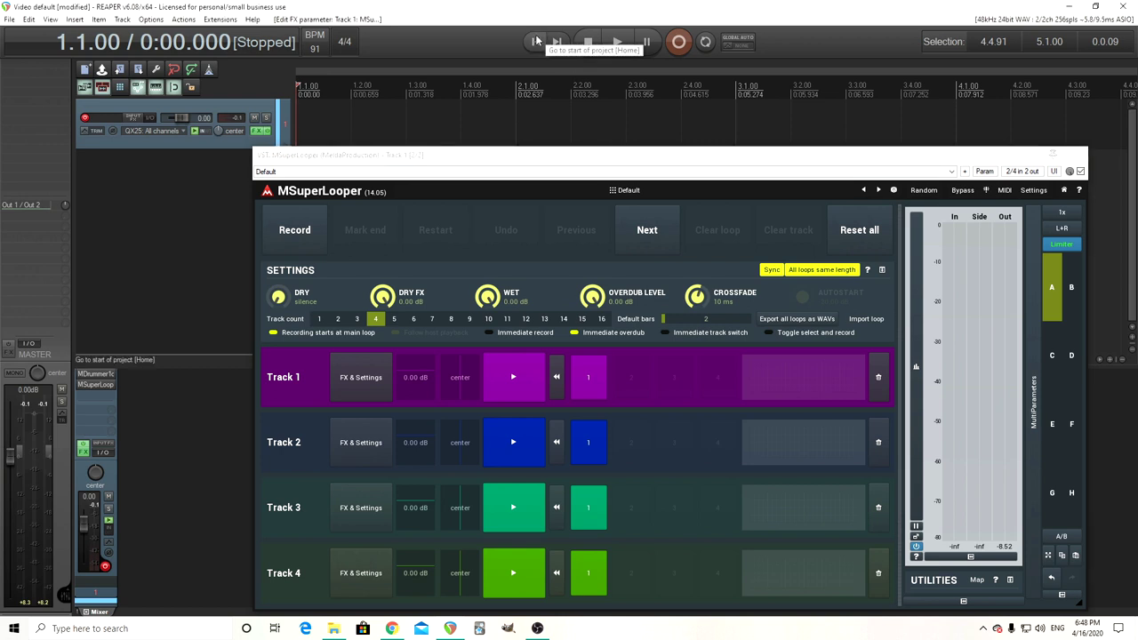
left_click(511, 209)
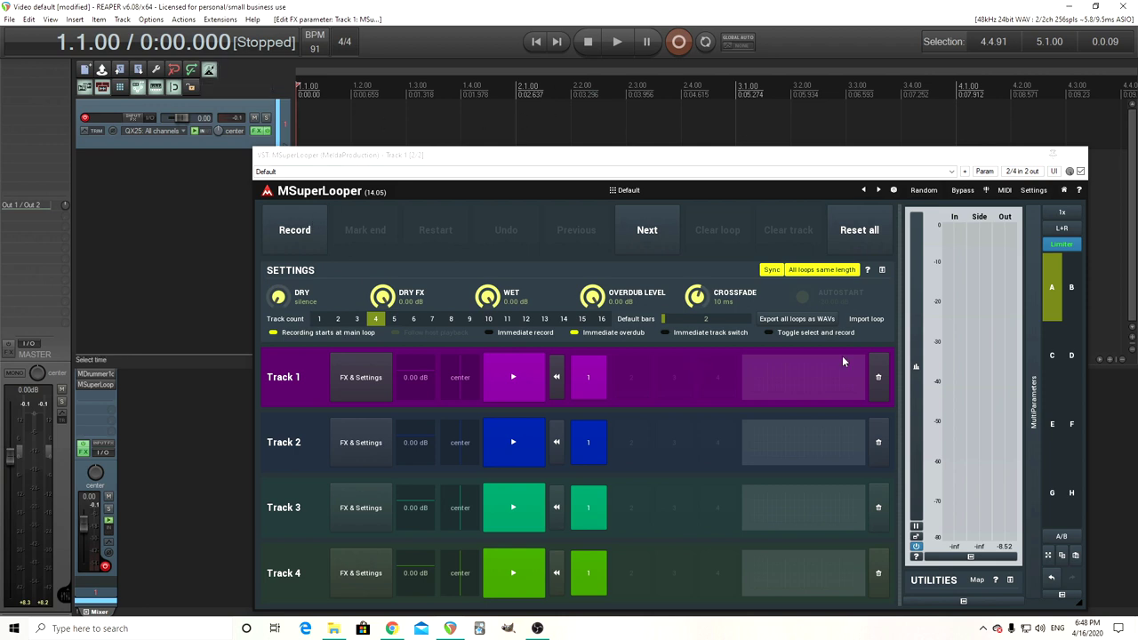
Start playback and record a synced 2-bar loop on Track 1
left_click(616, 43)
left_click(315, 217)
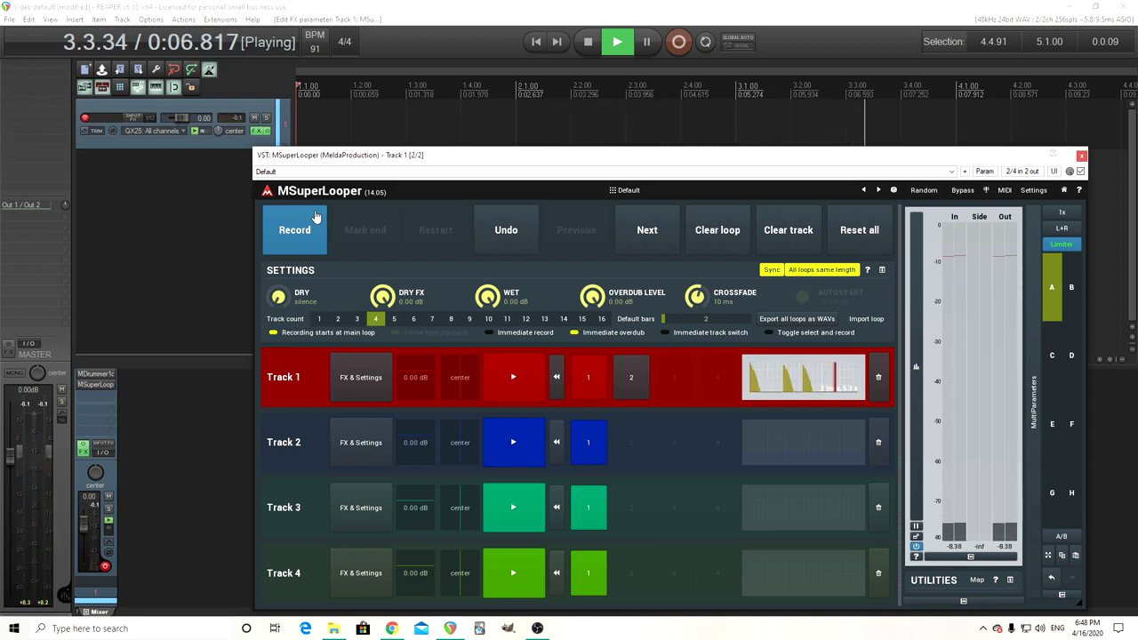
left_click(295, 232)
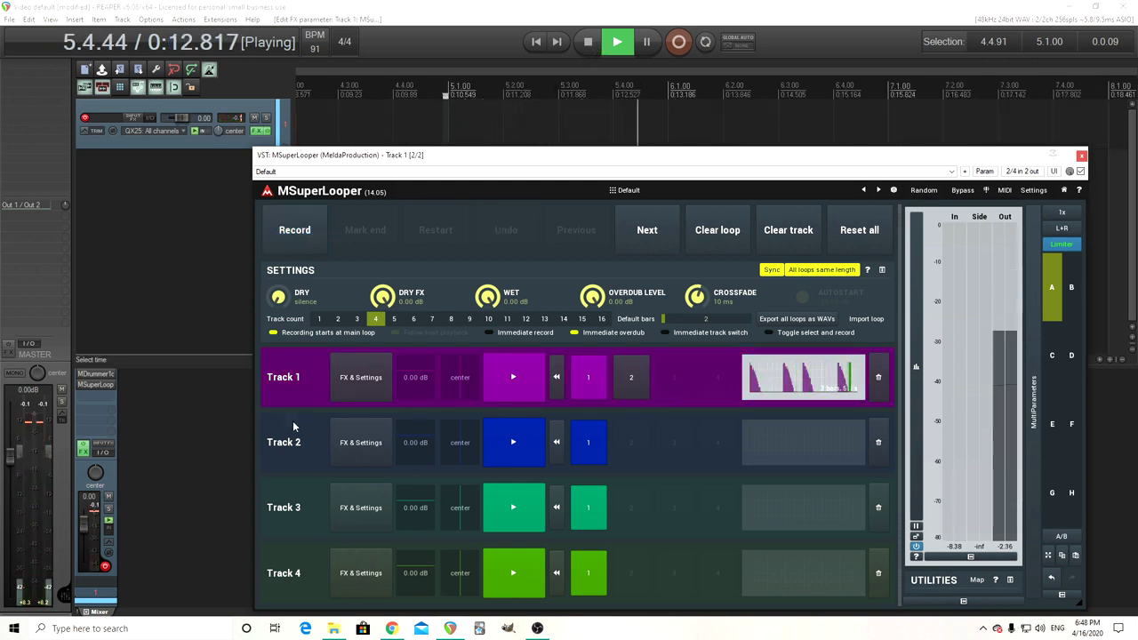
Record a 2-bar loop on Track 2, then stop playback with the spacebar
left_click(313, 242)
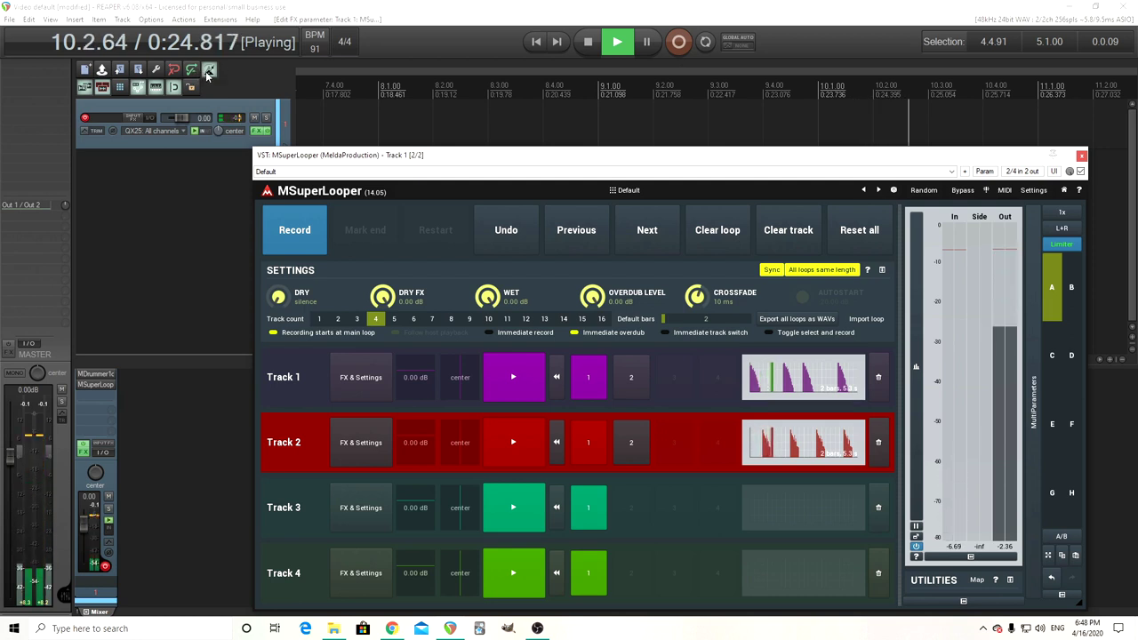
left_click(281, 71)
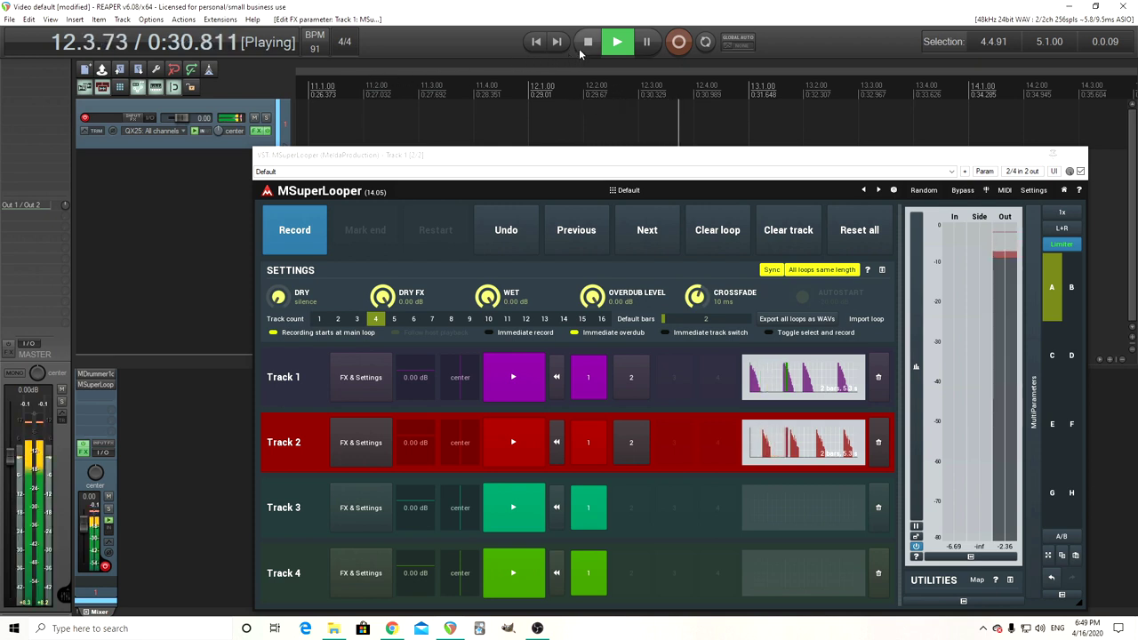
key("space")
left_click(303, 241)
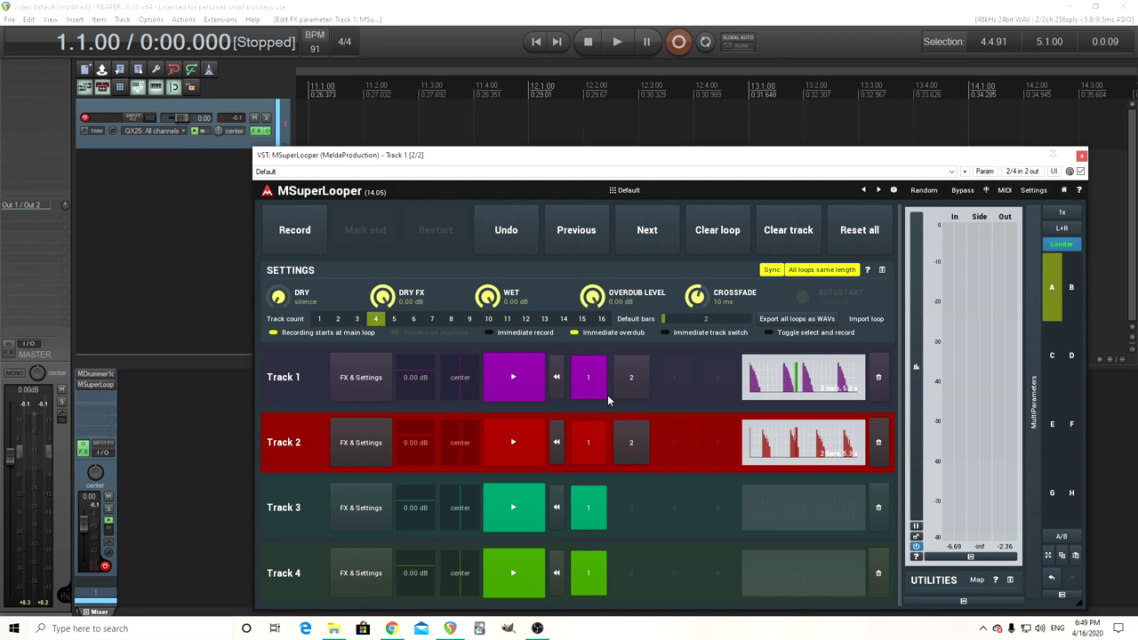
Record a second loop in Track 2's slot 2, then stop and switch back to slot 1
left_click(636, 460)
left_click(617, 42)
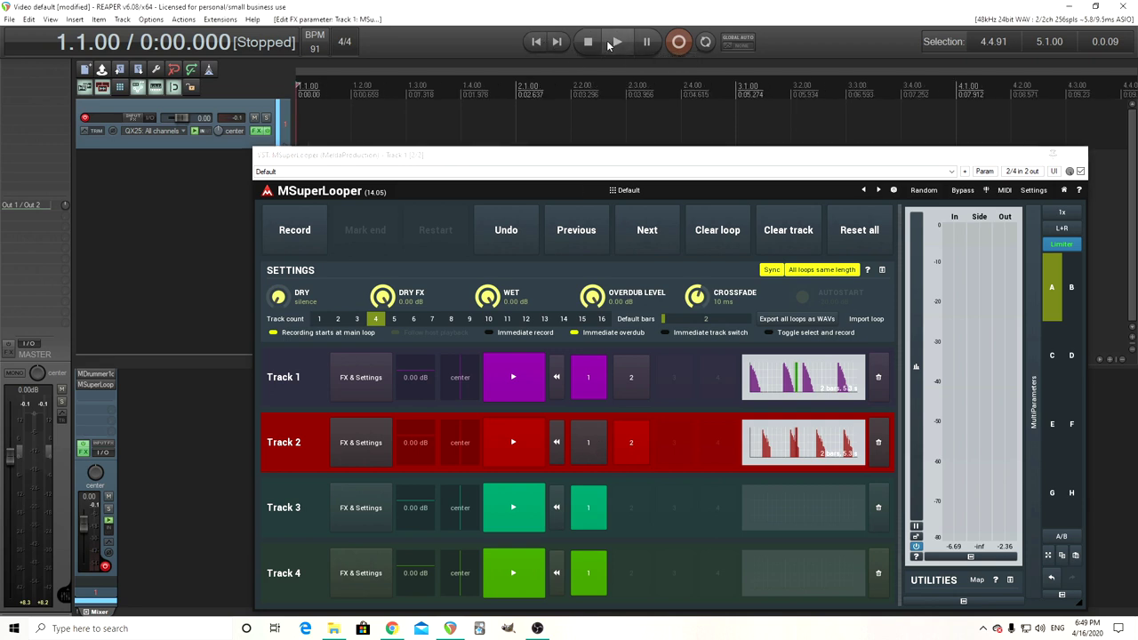
left_click(302, 232)
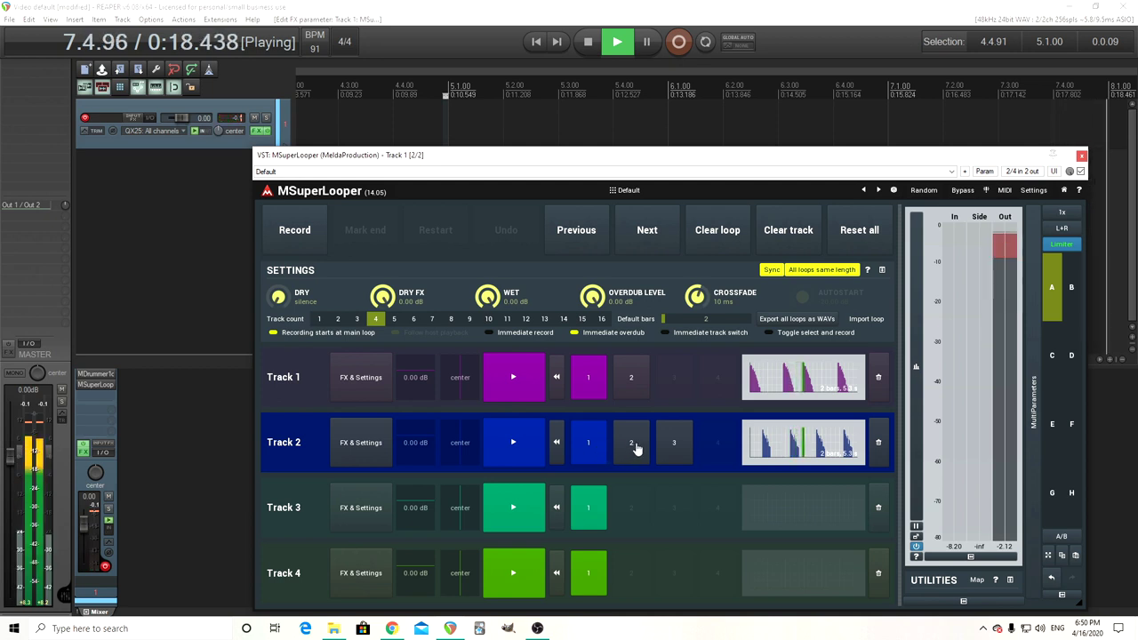
left_click(637, 449)
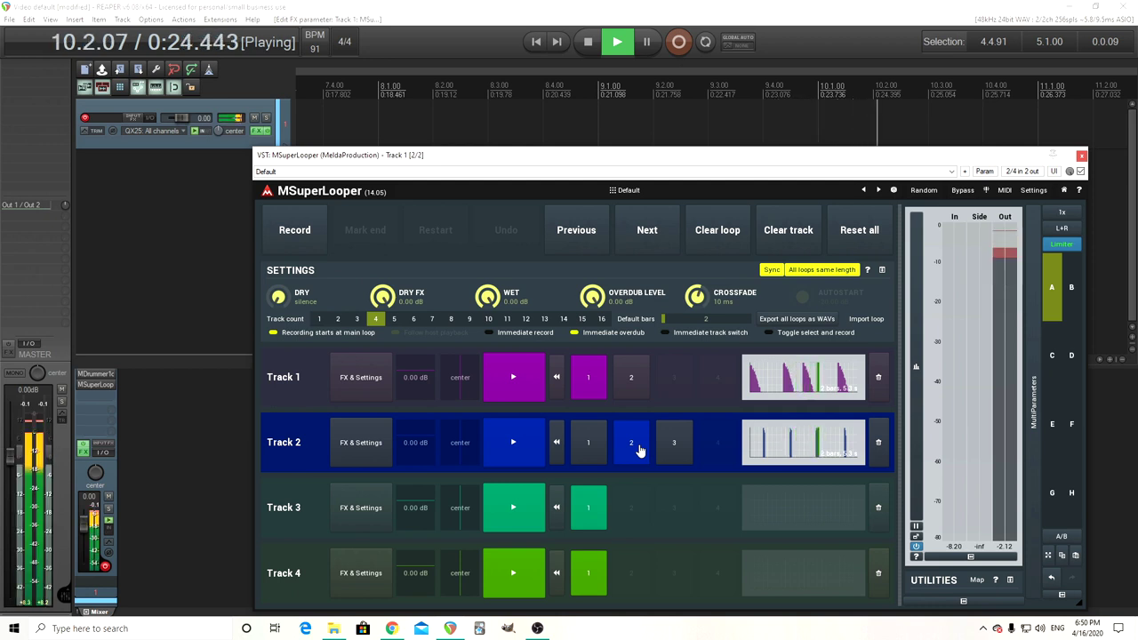
left_click(594, 43)
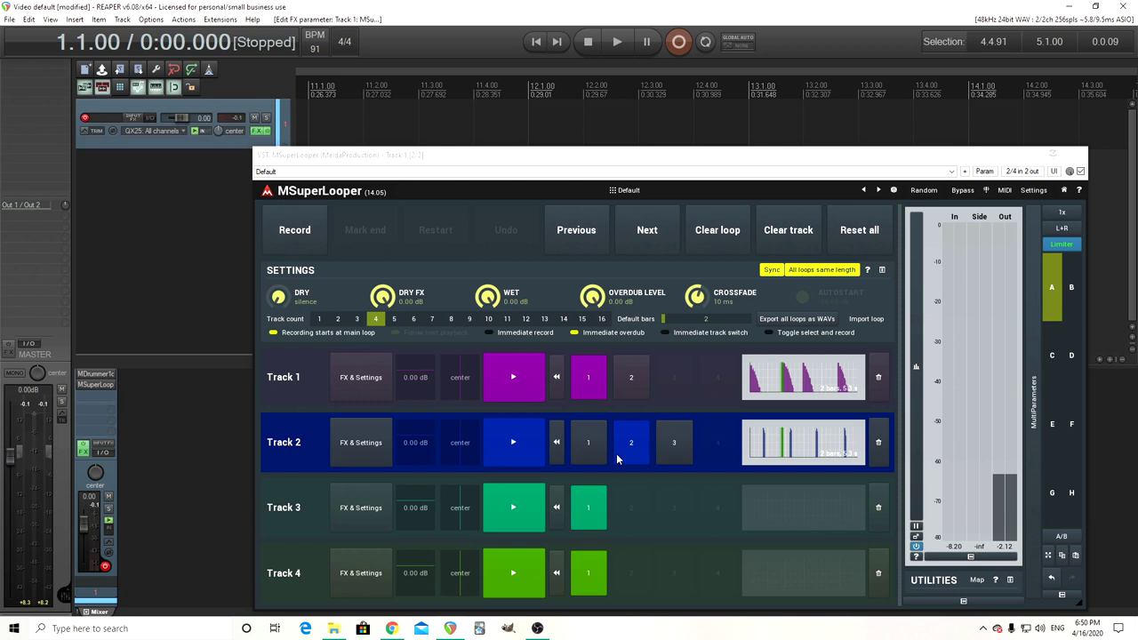
left_click(590, 444)
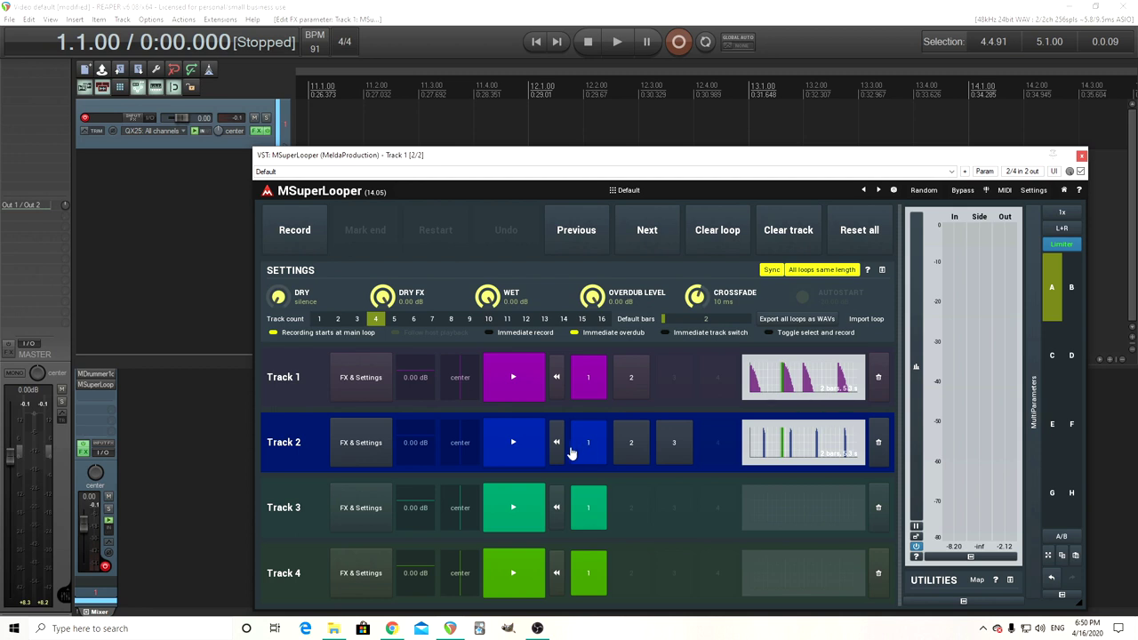
Play Track 1 with Track 2's first loop briefly, then stop and rewind to 1.1.00
left_click(557, 448)
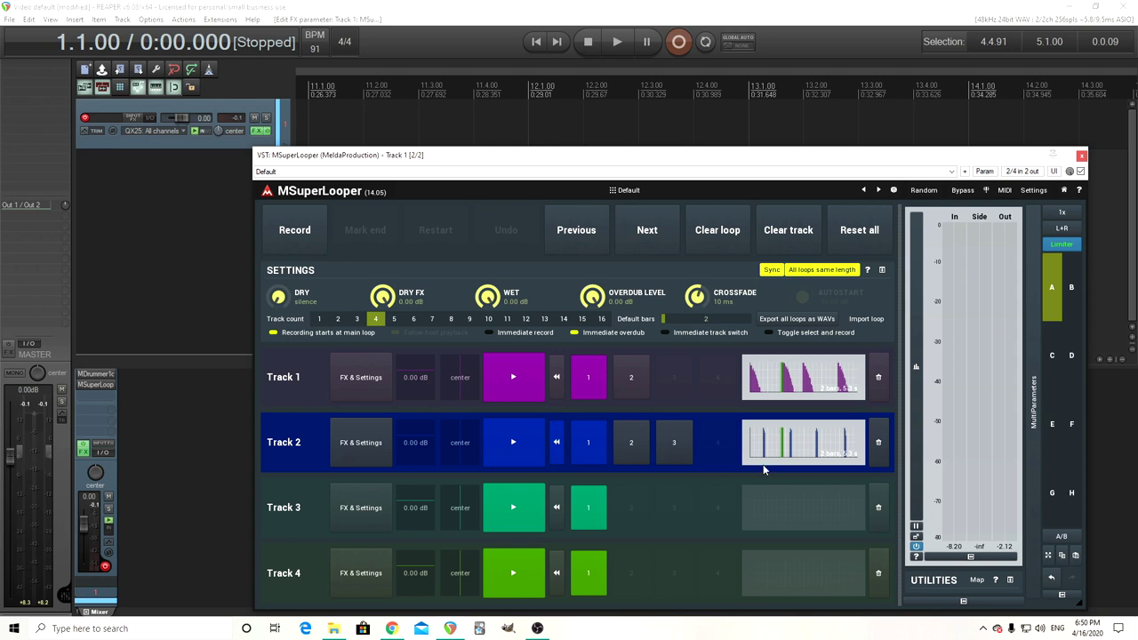
left_click(619, 44)
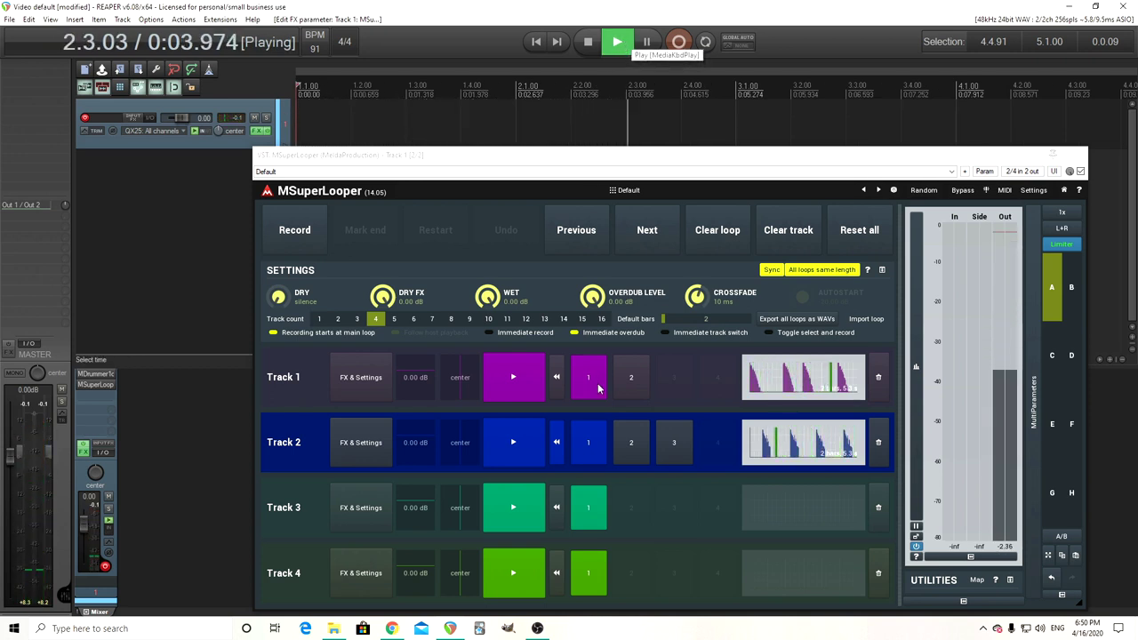
left_click(588, 46)
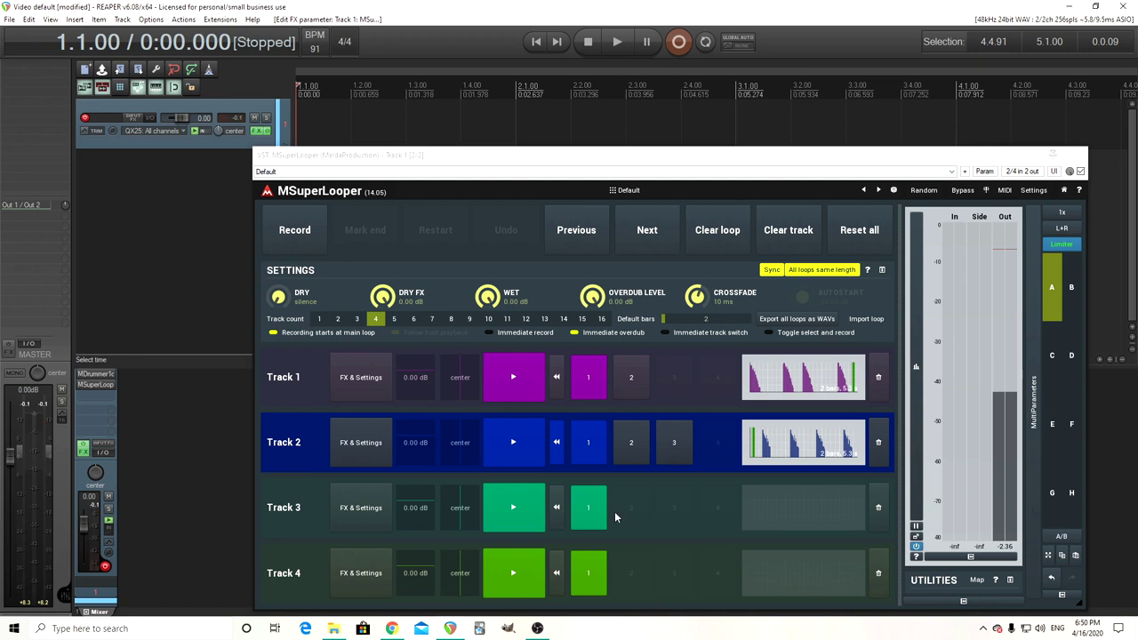
left_click(560, 442)
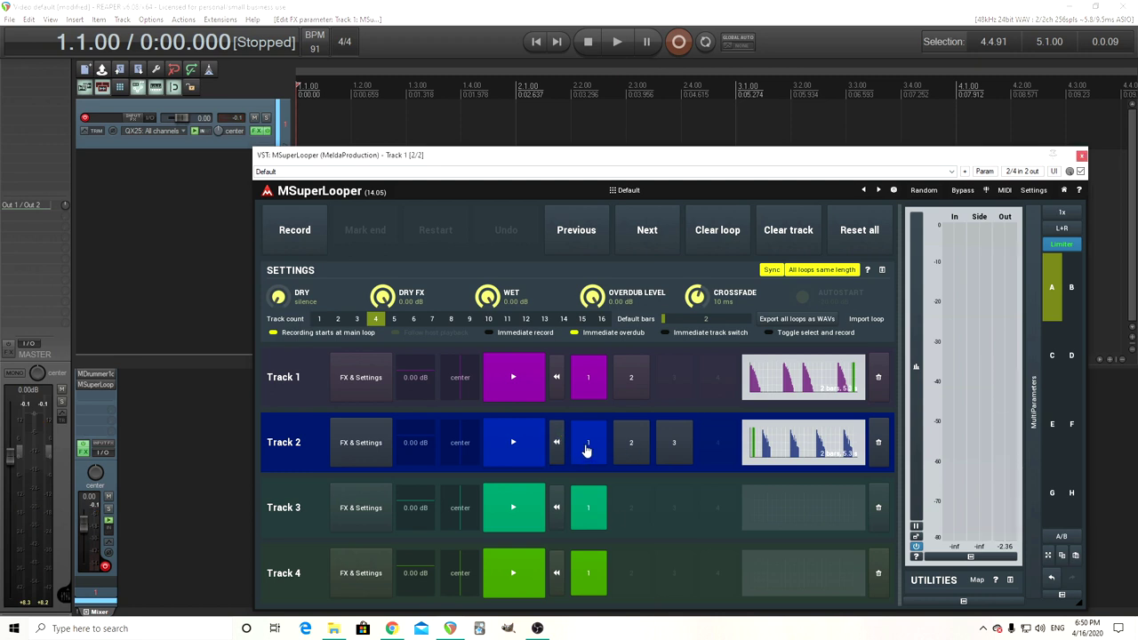
Rename Track 1 to 'Bass drum' in FX & Settings and open the plugin picker for an empty slot
left_click(361, 377)
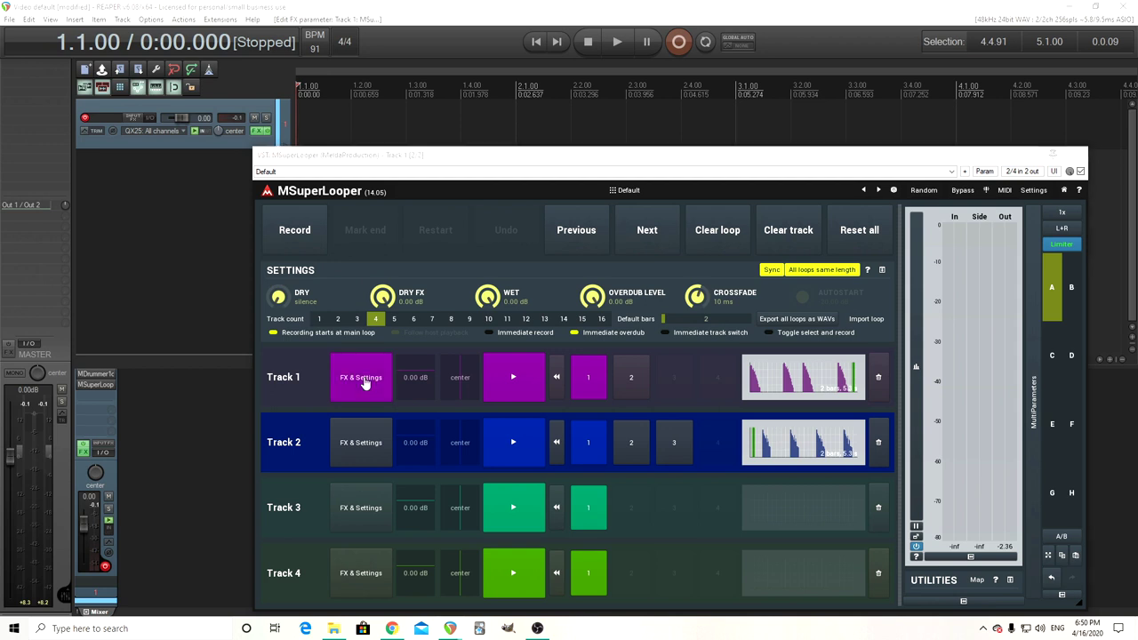
left_click(408, 266)
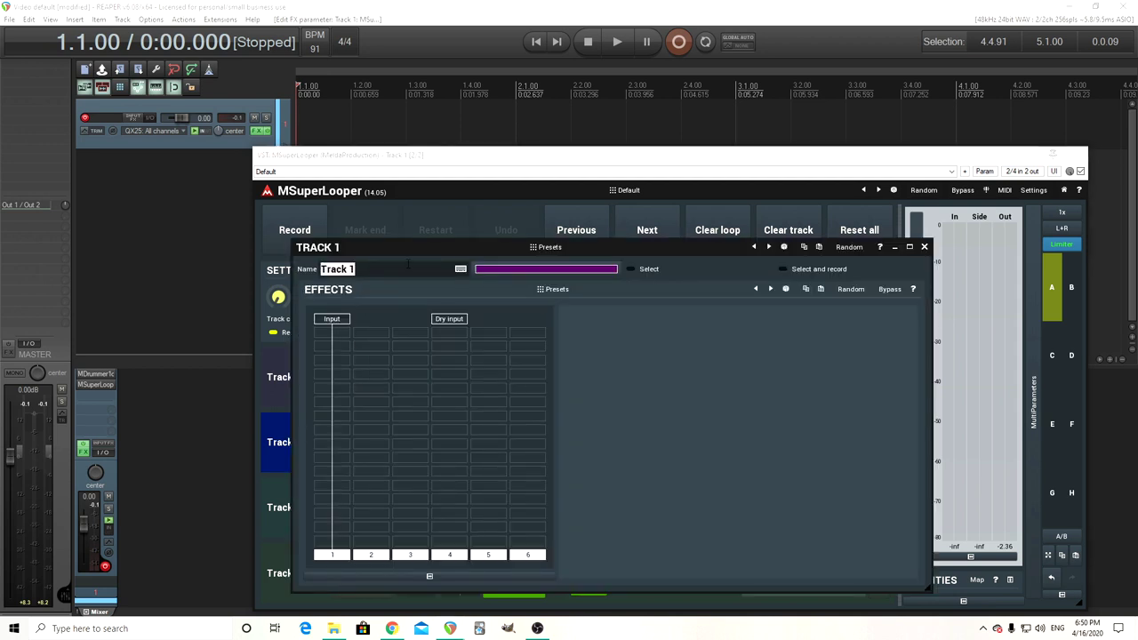
type("Bass drum")
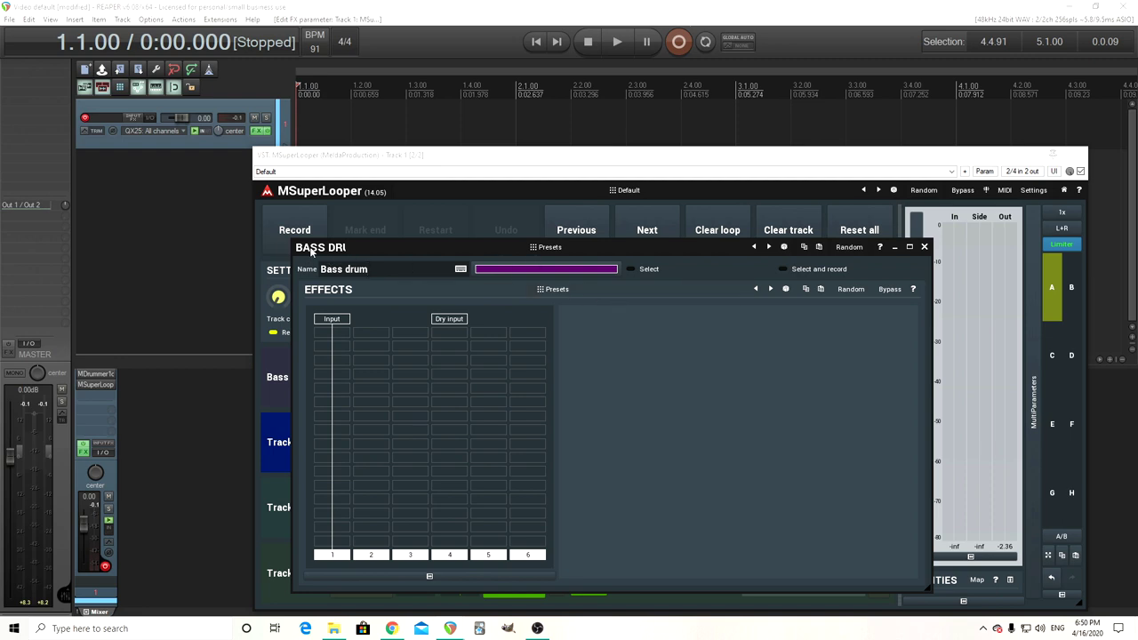
left_click_drag(311, 252, 513, 244)
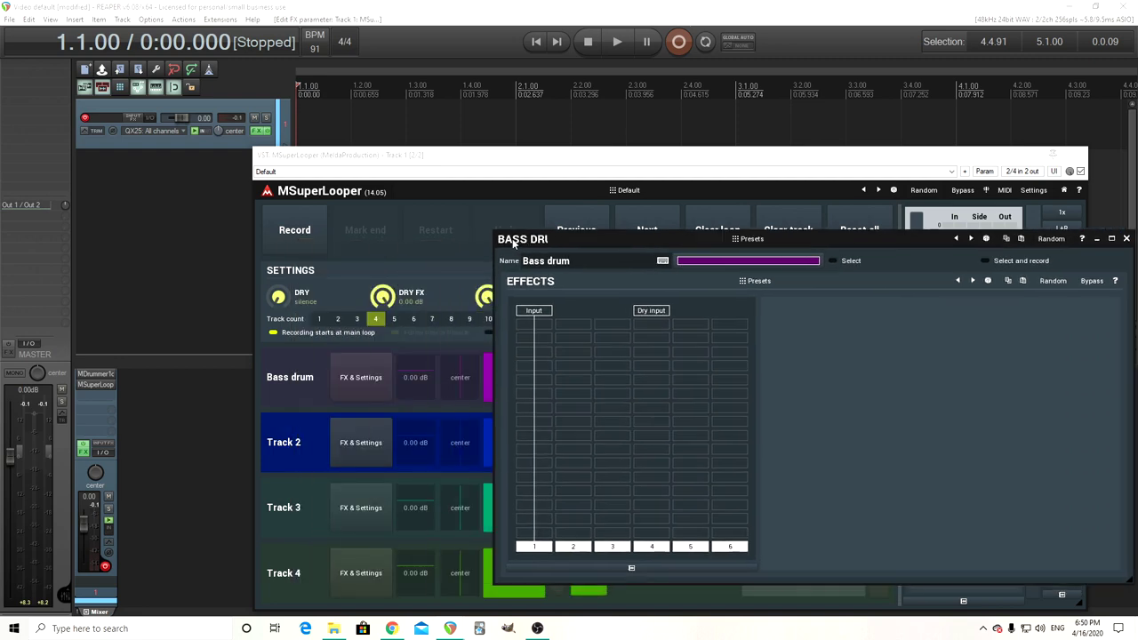
left_click(539, 345)
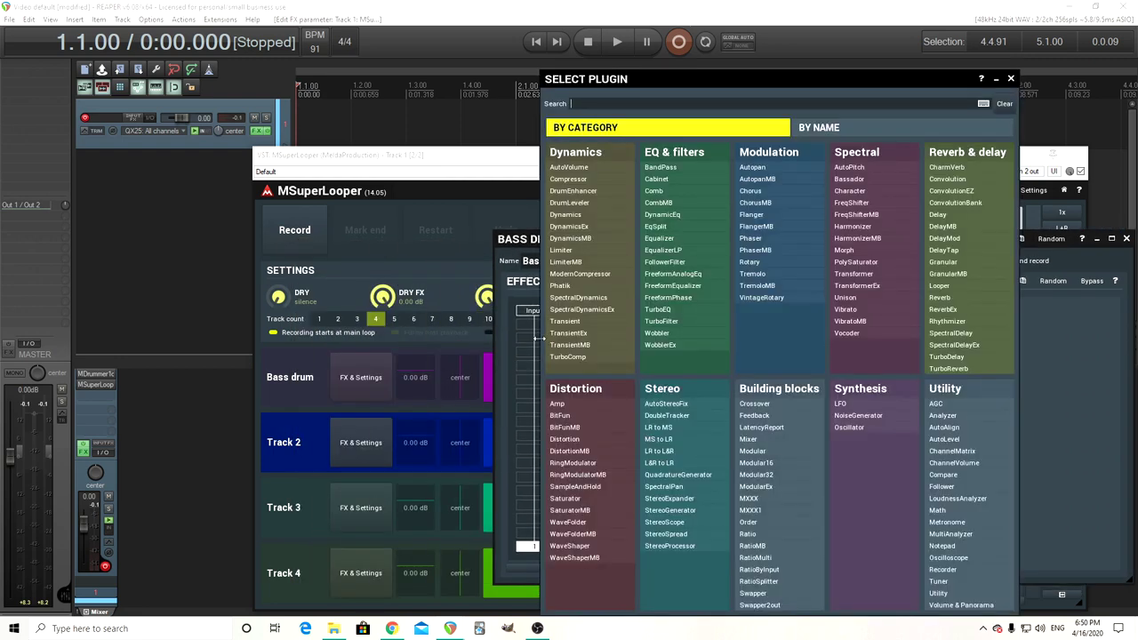
Add the Delay effect to the Bass drum chain and play briefly to hear it
left_click(947, 221)
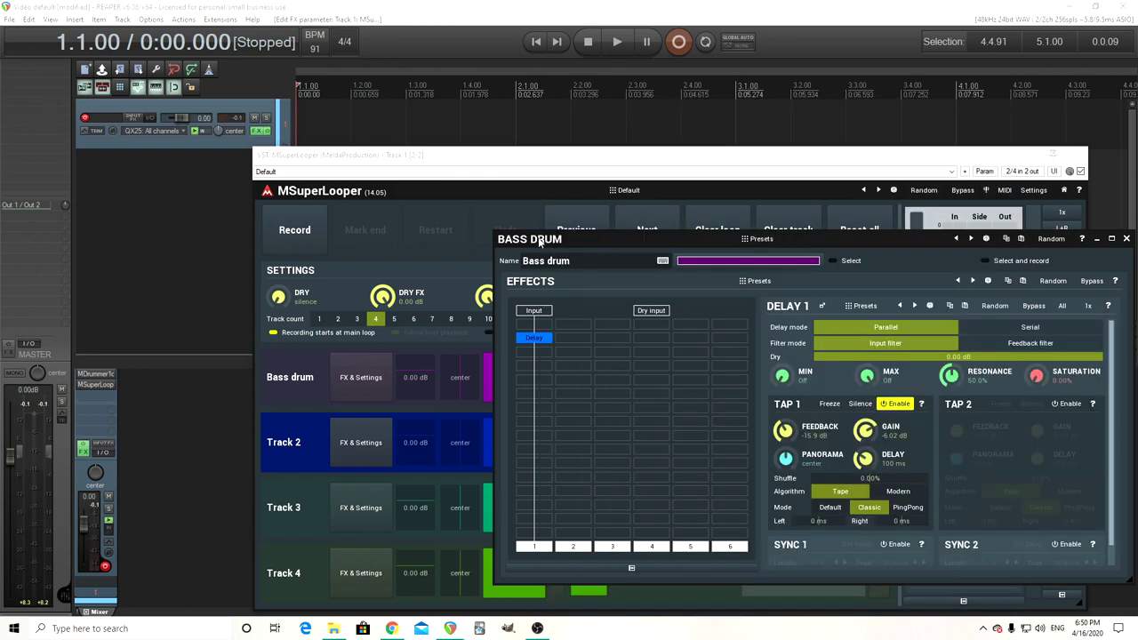
left_click_drag(539, 242, 510, 215)
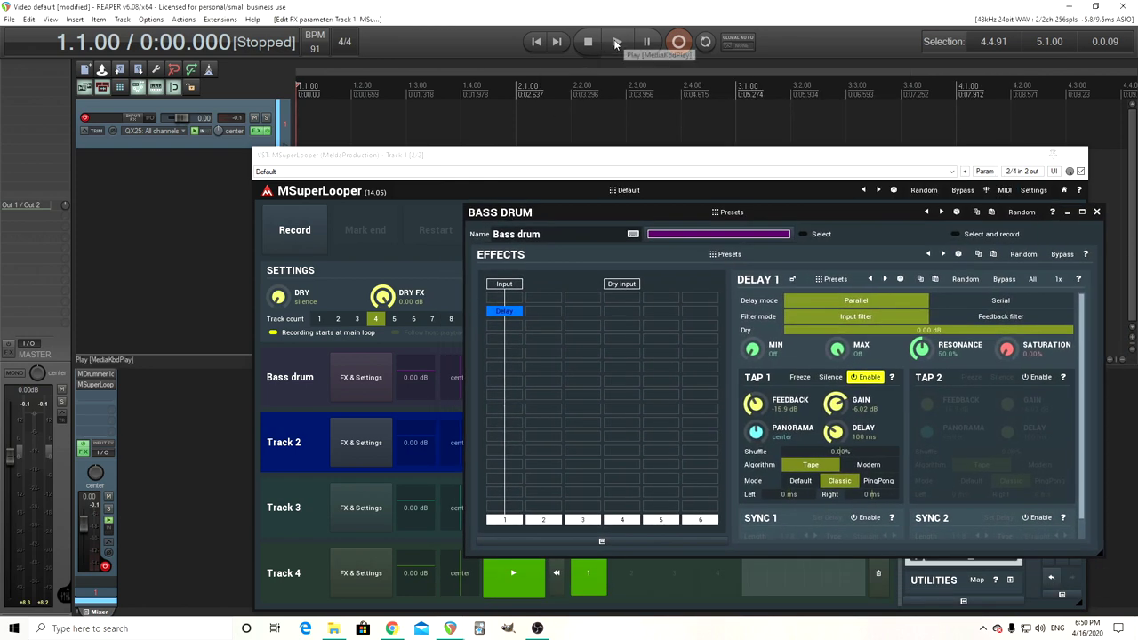
left_click(616, 44)
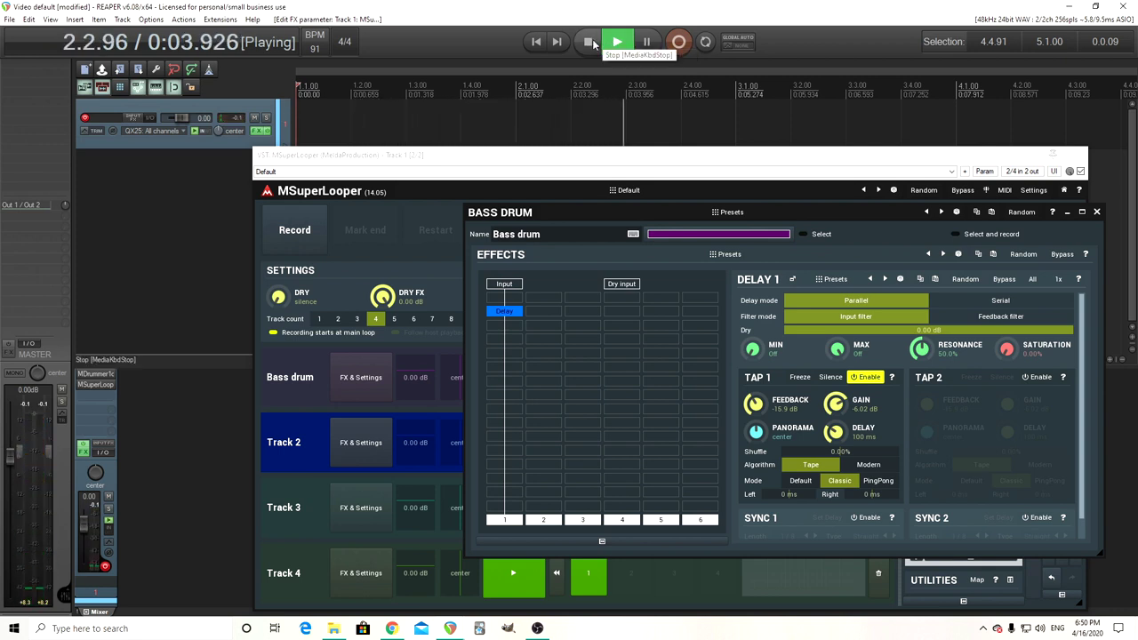
left_click(588, 42)
Open the plugin list for another empty slot, then dismiss it without adding anything
left_click_drag(500, 219, 420, 219)
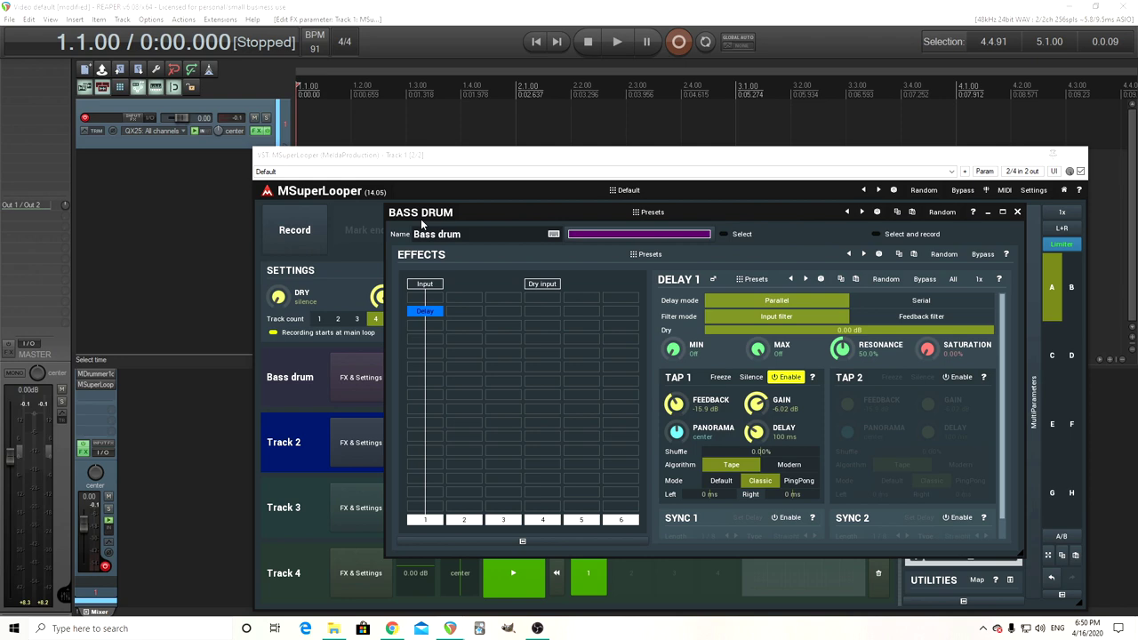
left_click(420, 349)
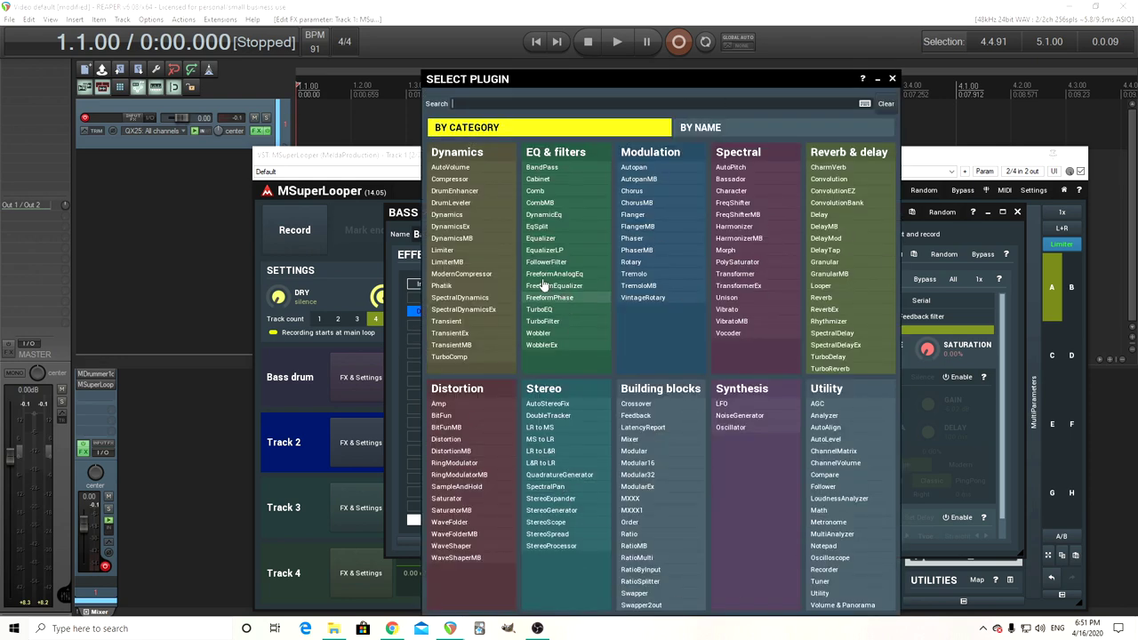
left_click(893, 81)
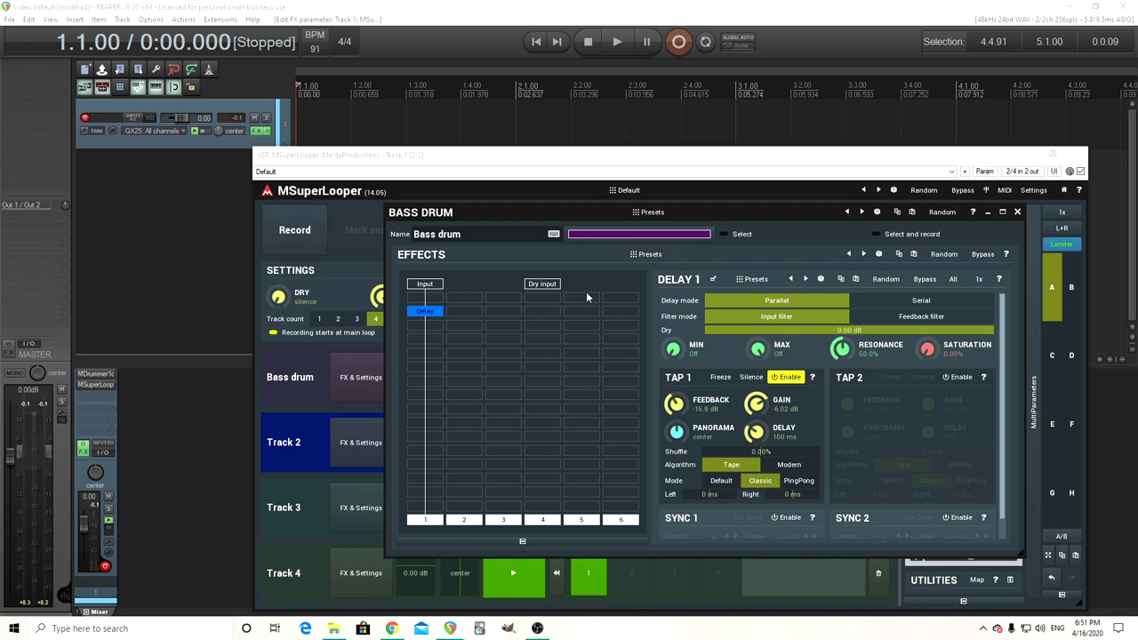
Browse the effect chain presets, expanding and collapsing one preset folder, then close the browser
left_click(635, 256)
left_click(434, 210)
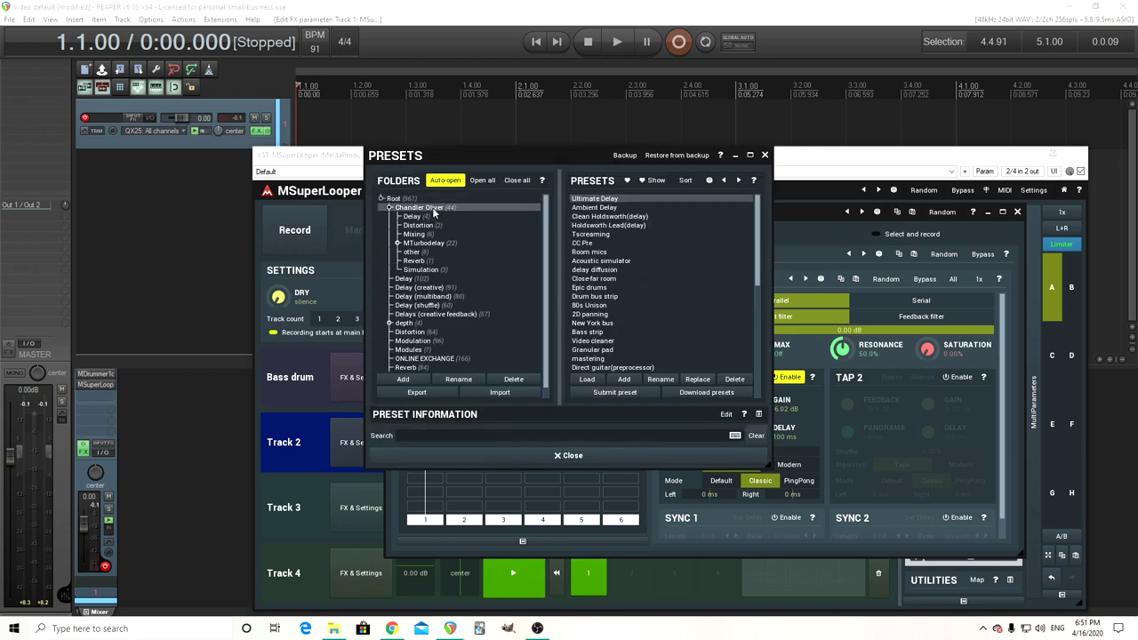
left_click(389, 208)
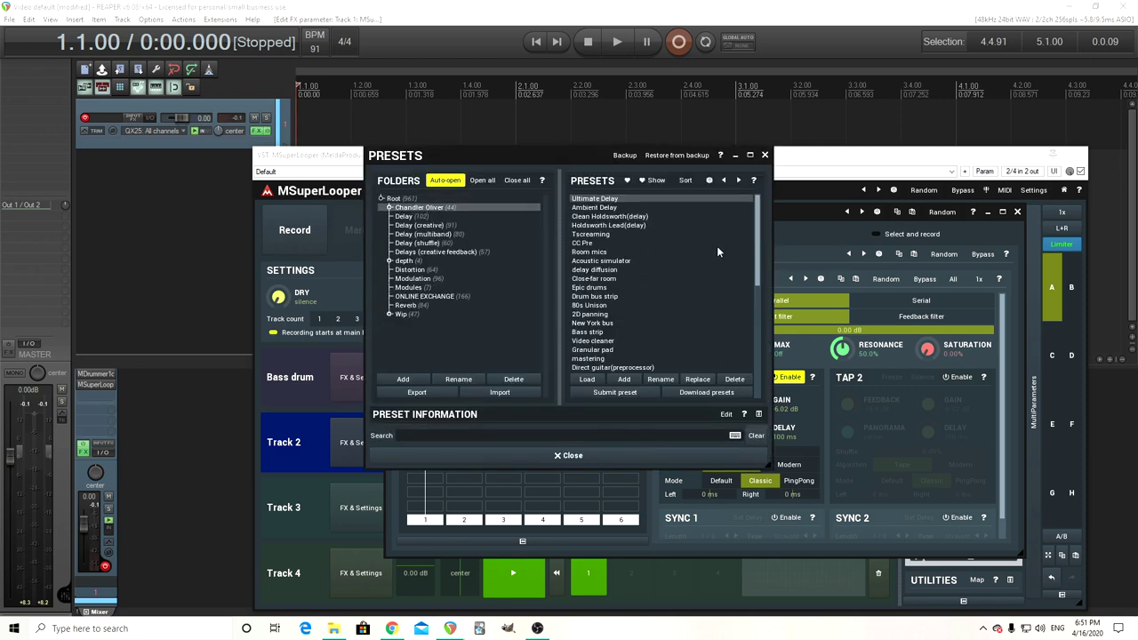
left_click(764, 156)
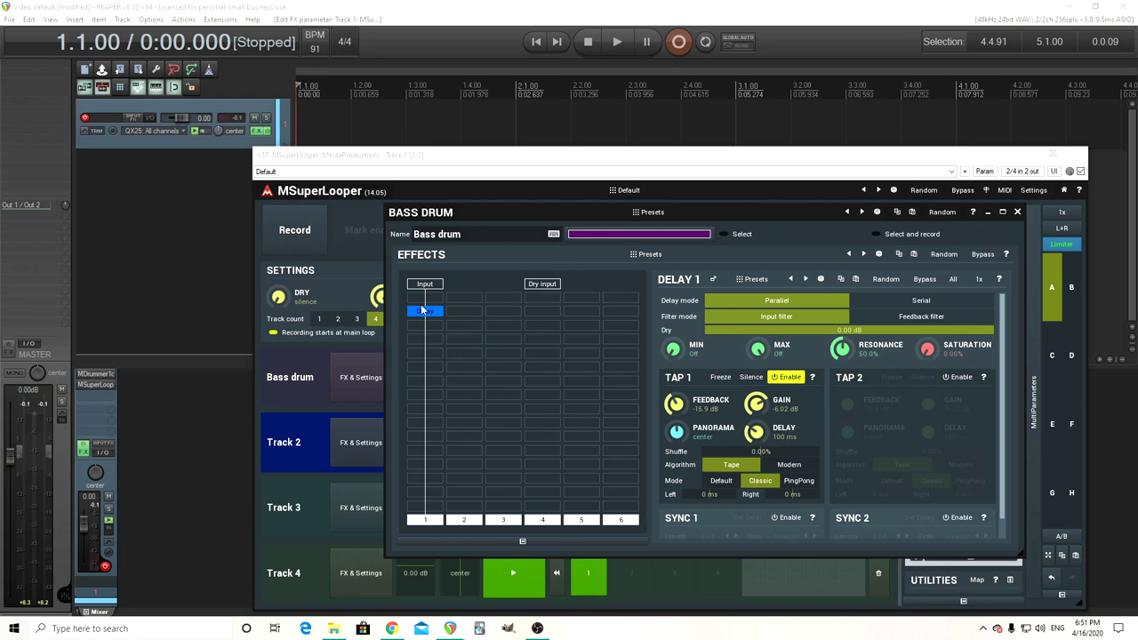
Remove the Delay effect from the chain and close the Bass drum effects editor
right_click(422, 309)
key("Escape")
key("Escape")
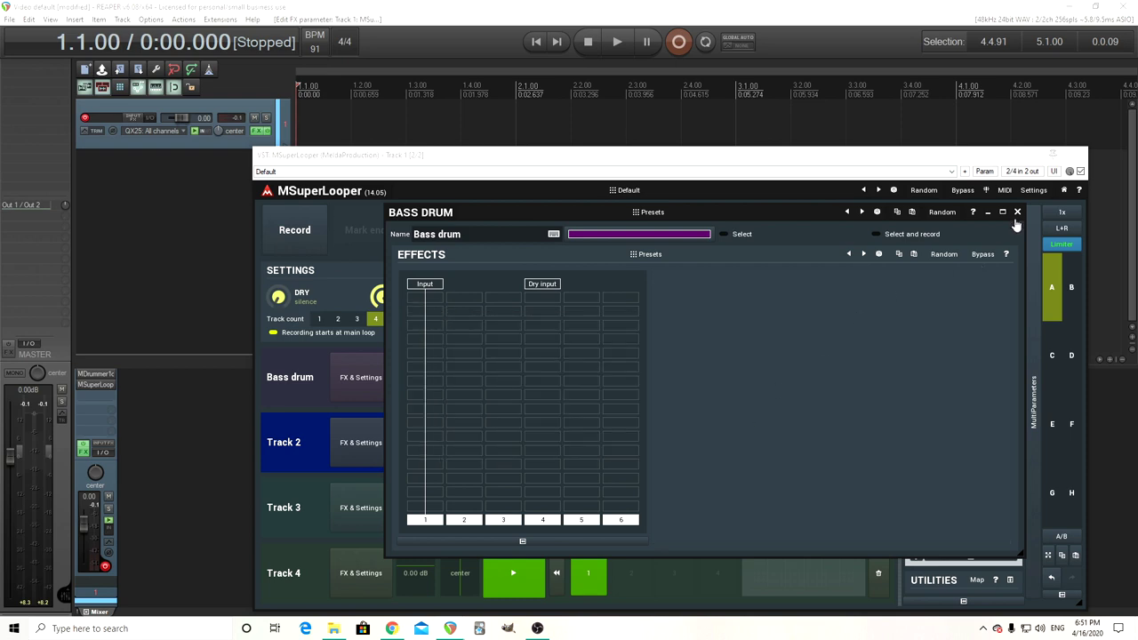
left_click(1017, 212)
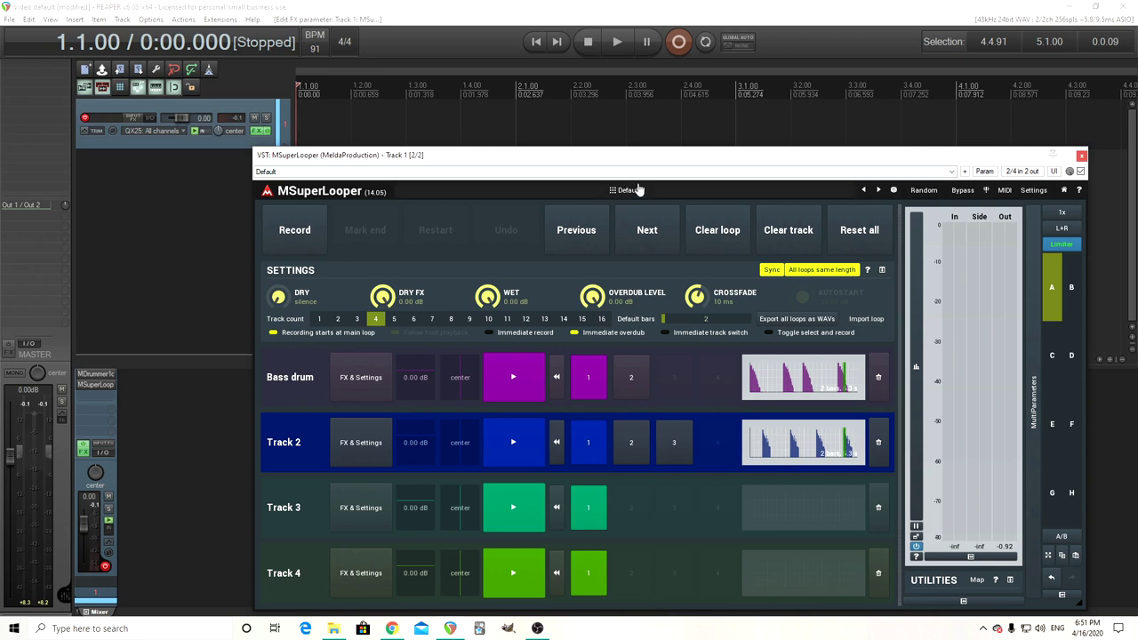
Reload MSuperLooper's Default preset from the Presets list and close the preset browser
left_click(636, 190)
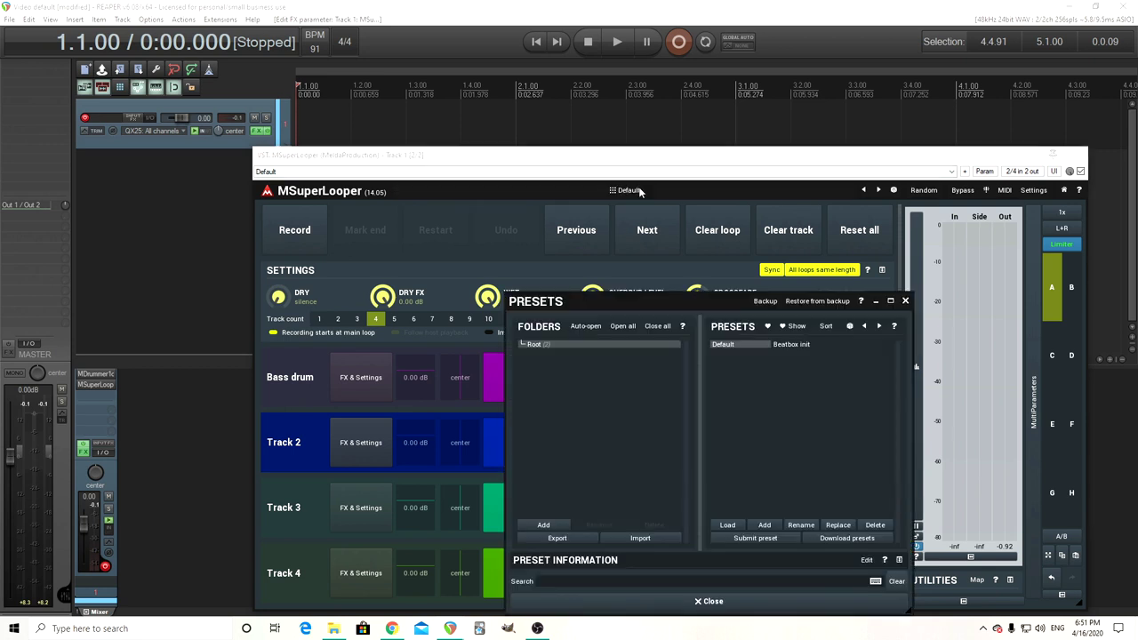
left_click(728, 345)
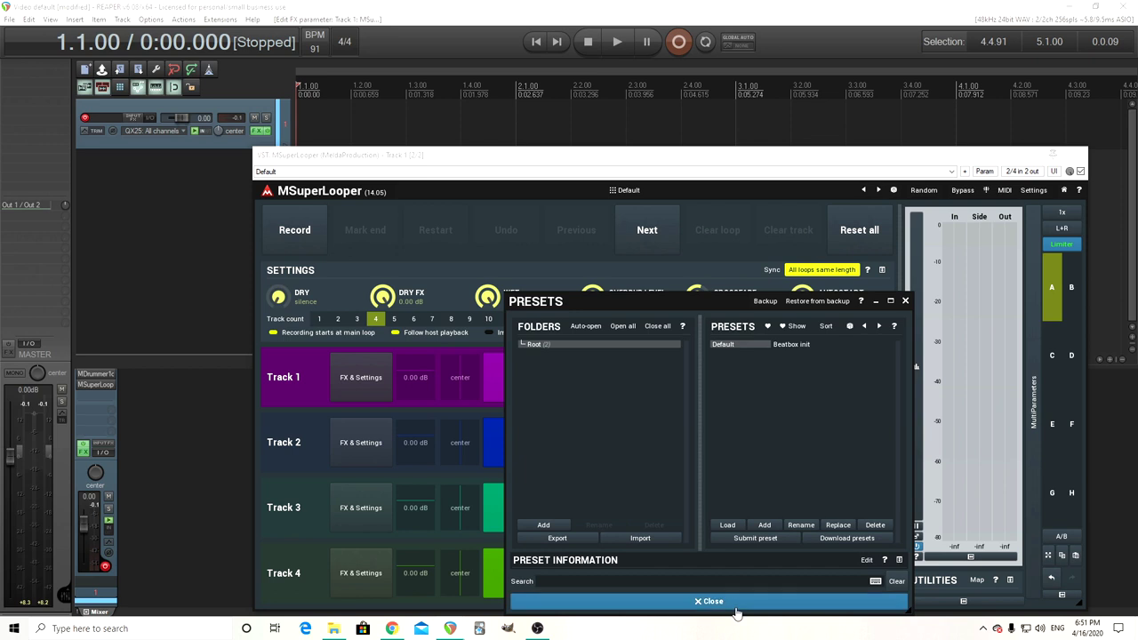
left_click(734, 608)
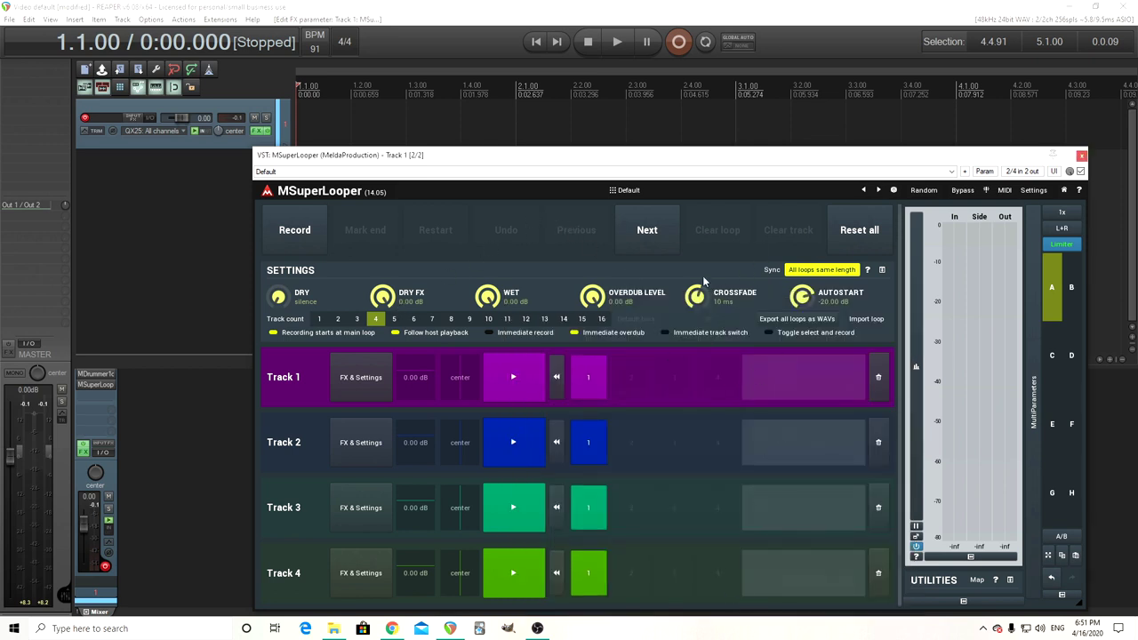
left_click_drag(592, 154, 536, 100)
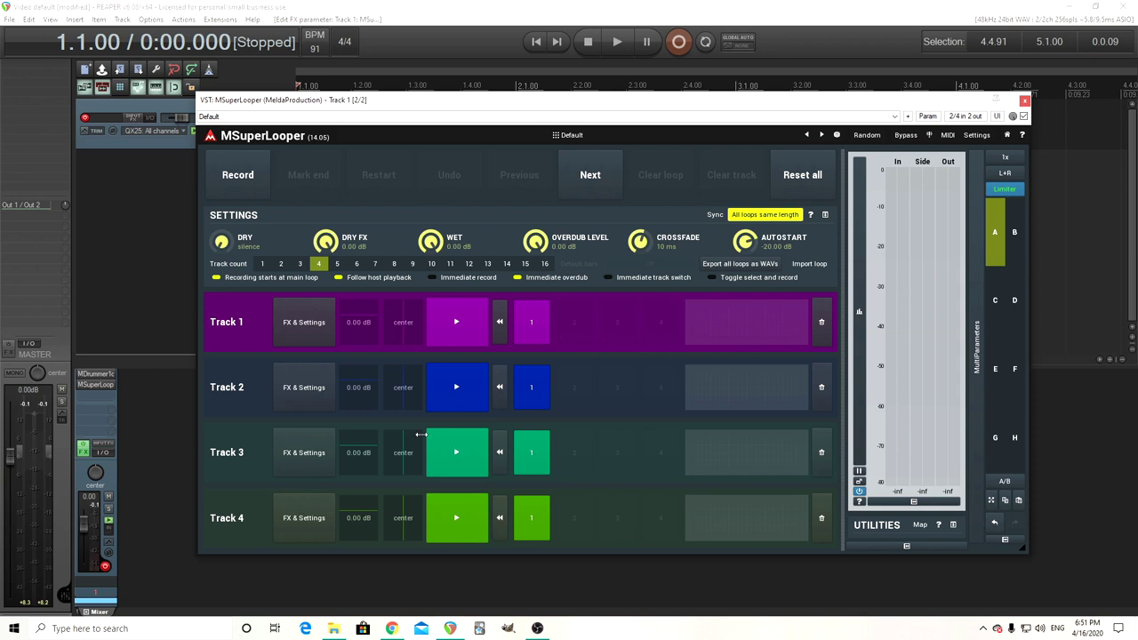
Browse in File Explorer to Drum samples > musicradar-drum-break-samples > Clean Breaks
left_click(334, 629)
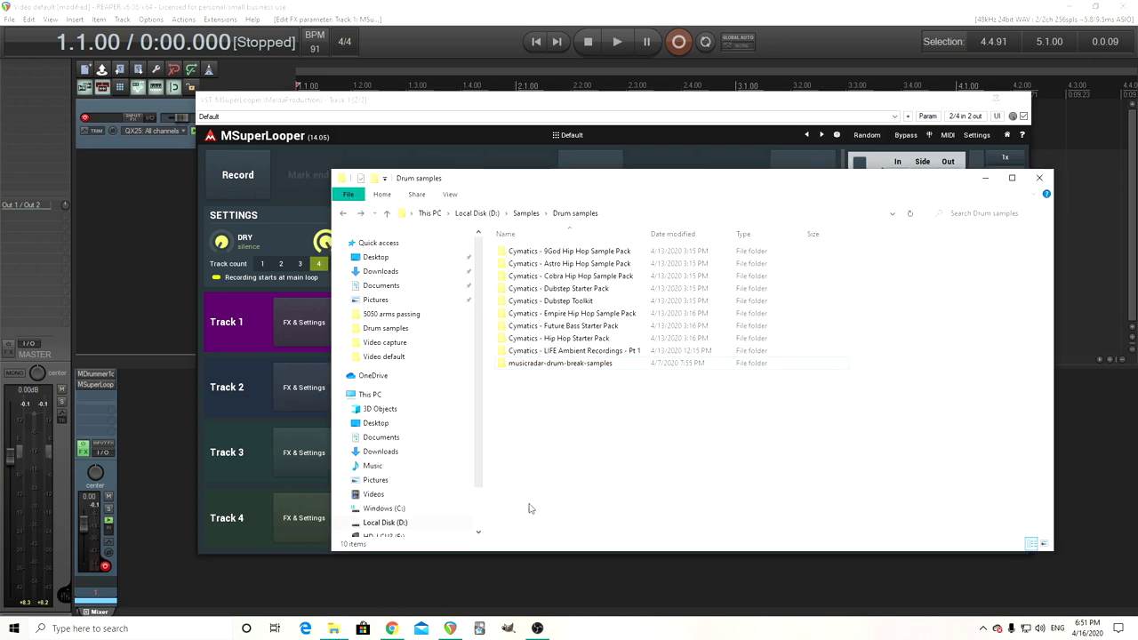
double_click(592, 367)
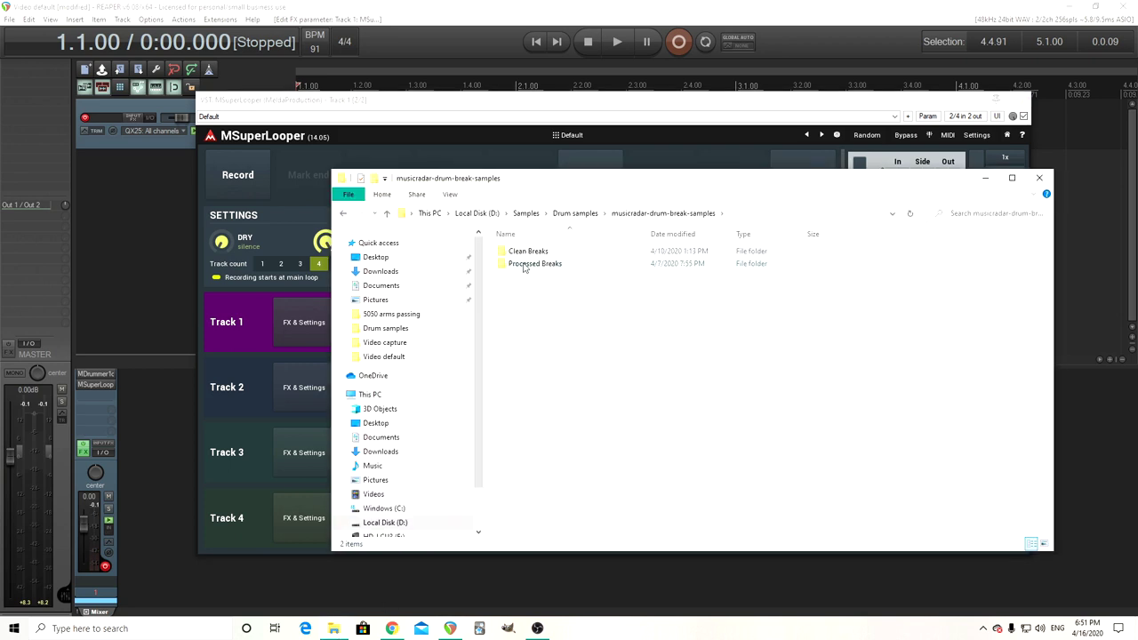
double_click(524, 252)
Drop Drum_Break7(101BPM)2 onto MSuperLooper's Track 1 slot, loading it as a 2.4 s loop
left_click_drag(631, 184, 894, 266)
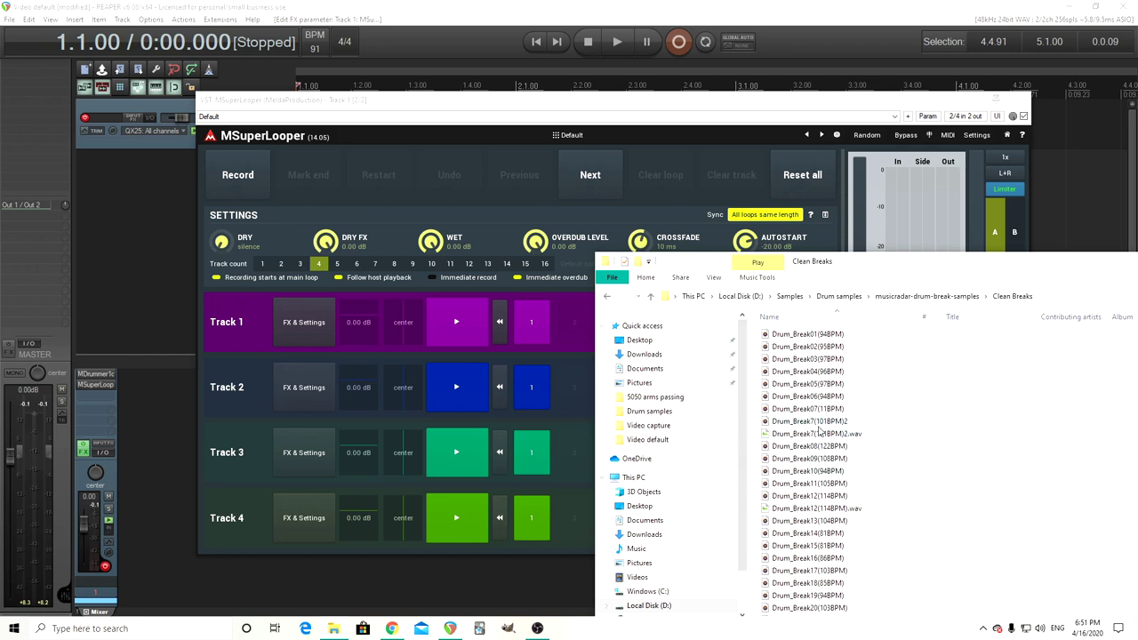
left_click_drag(809, 421, 253, 340)
left_click_drag(804, 424, 535, 327)
left_click_drag(695, 265, 377, 429)
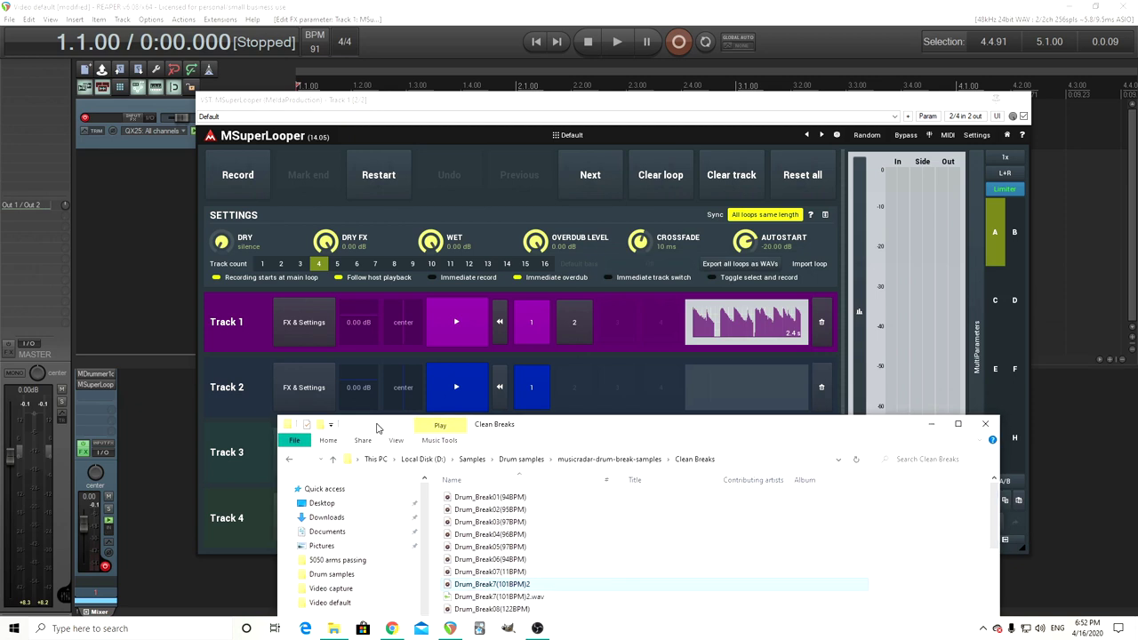
Play the 2.4 s drum break looping on Track 1, then stop playback at the project start
left_click(621, 46)
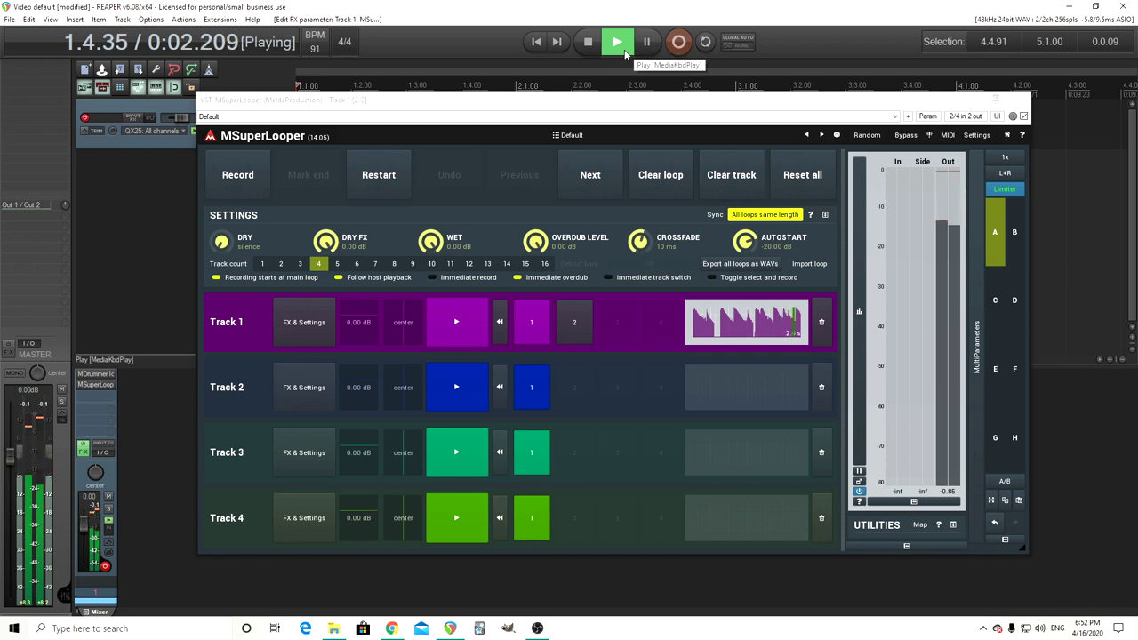
left_click_drag(574, 107, 579, 181)
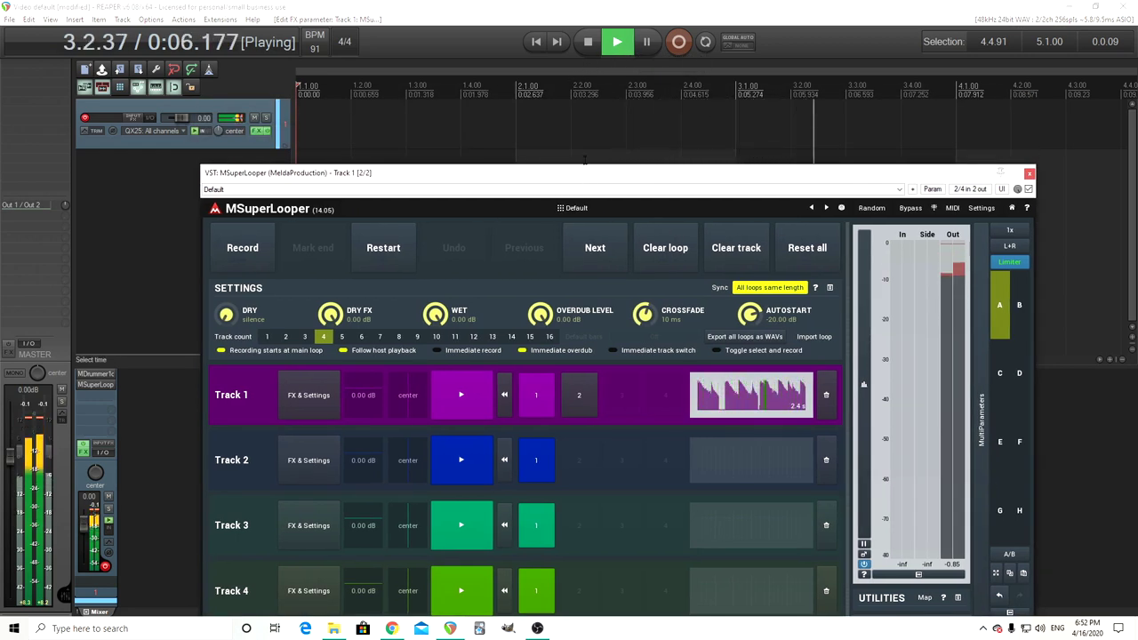
left_click(551, 156)
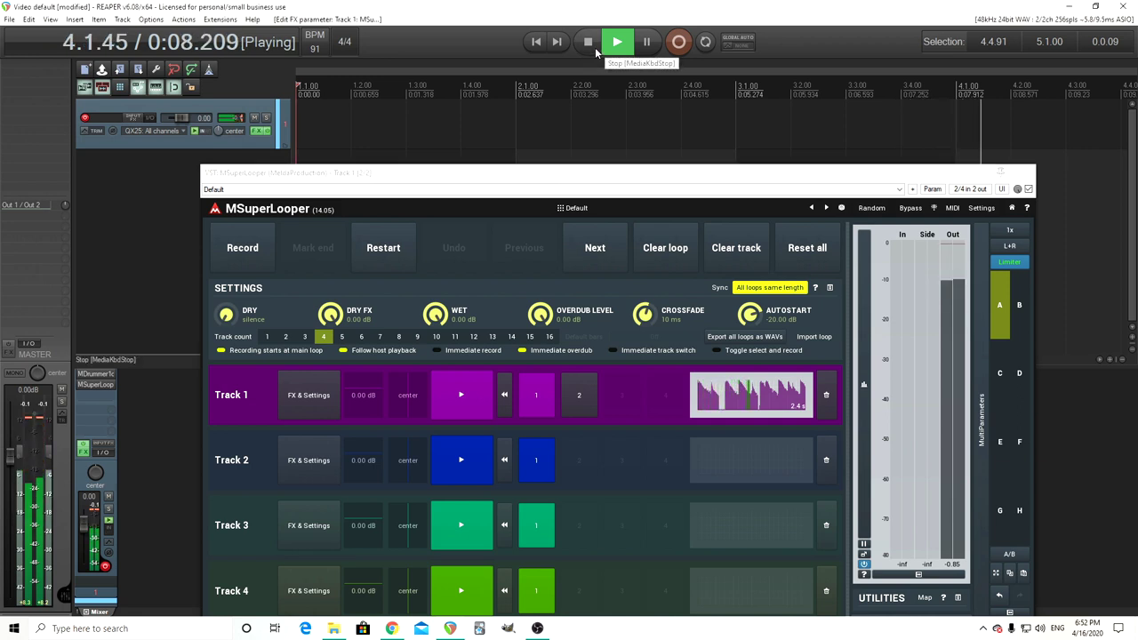
key("space")
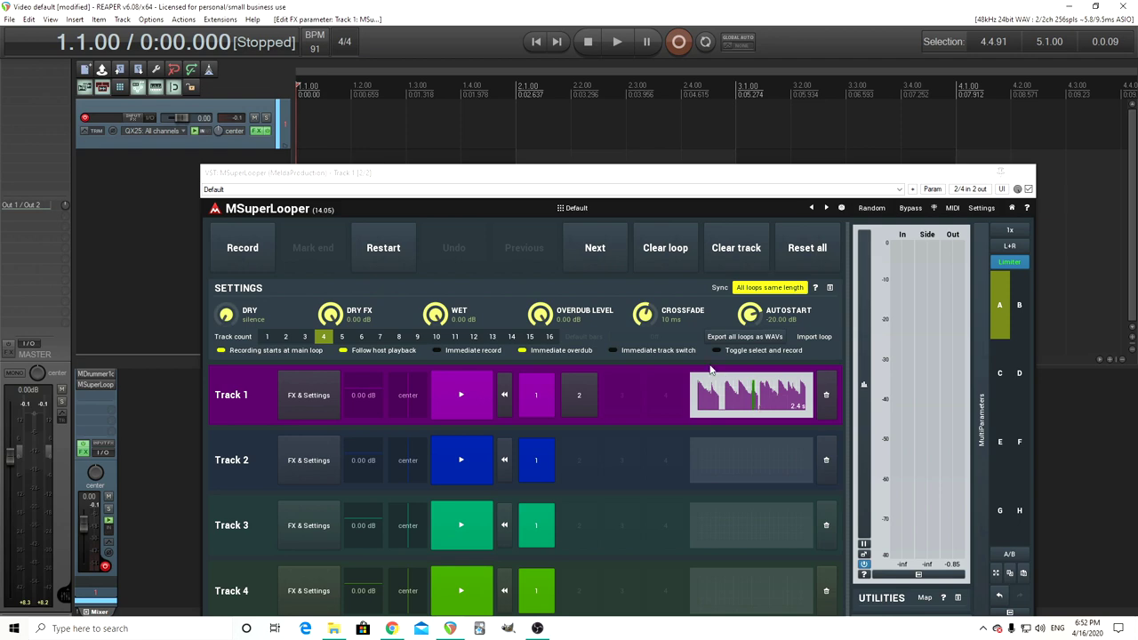
left_click(519, 180)
left_click_drag(519, 180, 548, 128)
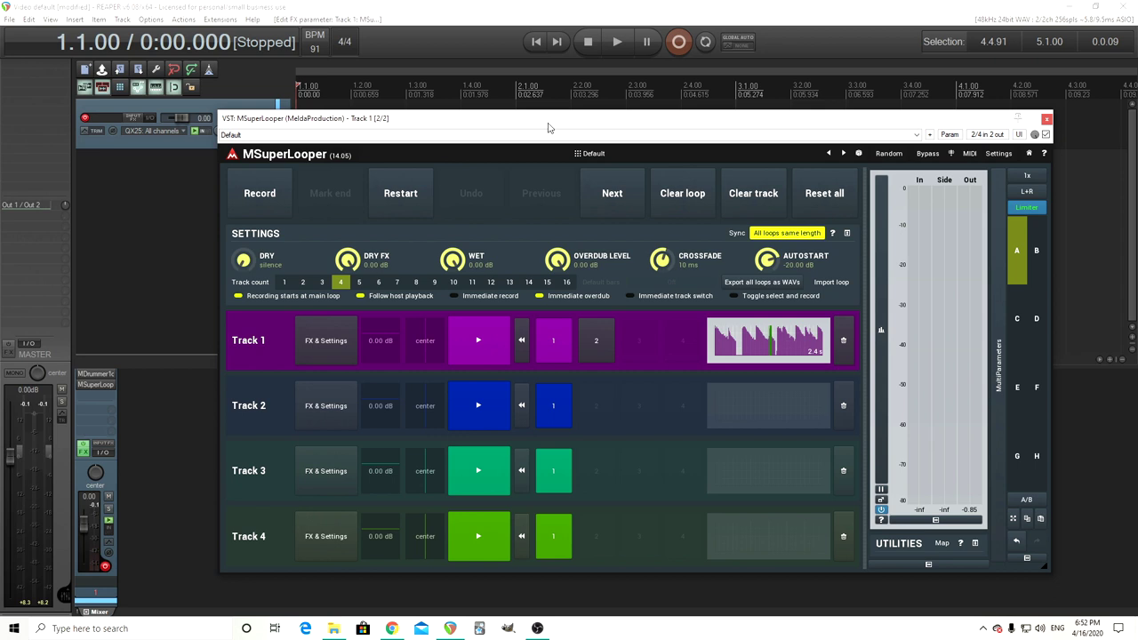